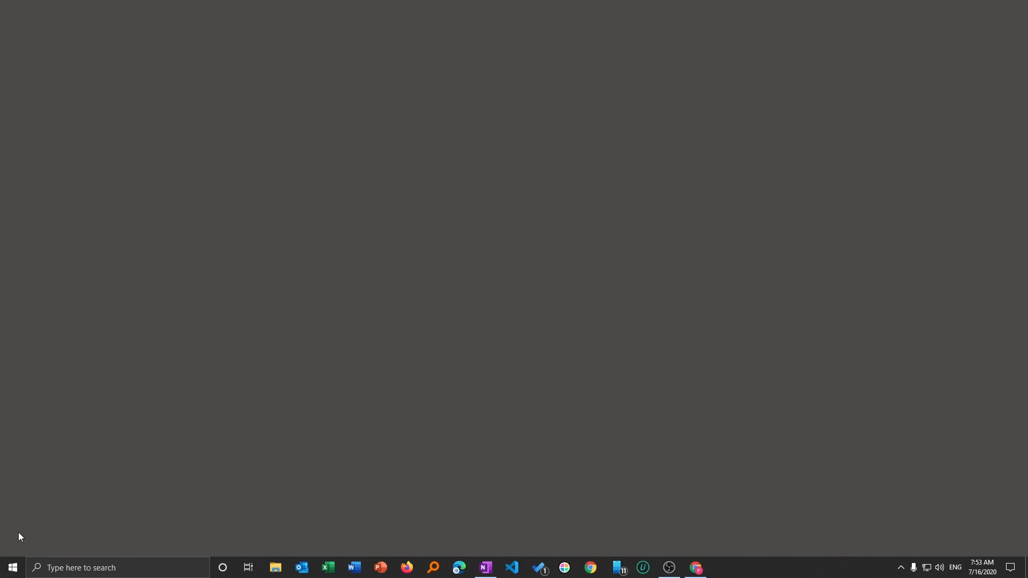
Step: Switch Hardware-accelerated GPU scheduling On under System > Display > Graphics settings, then close Settings
click(11, 569)
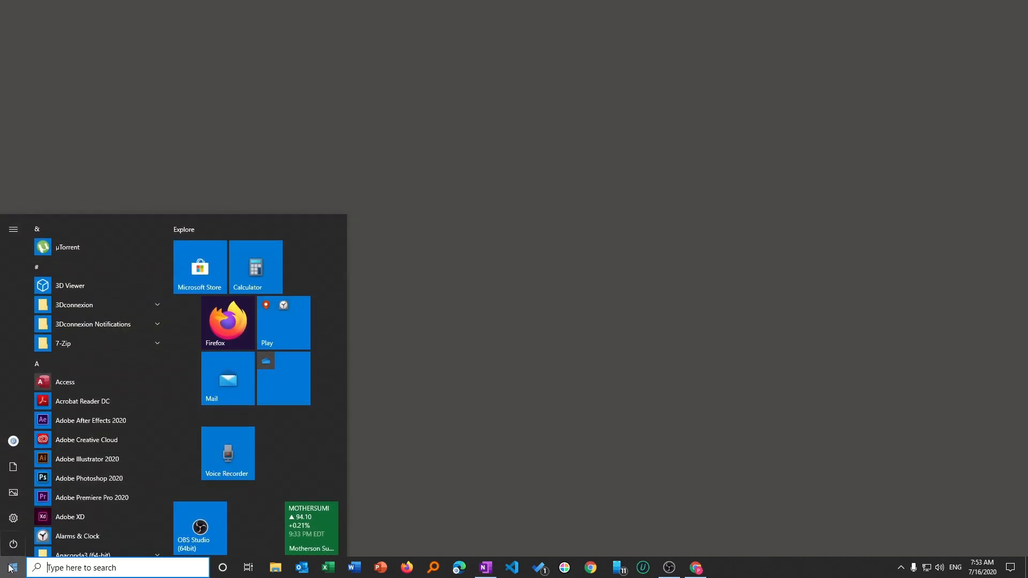
click(20, 518)
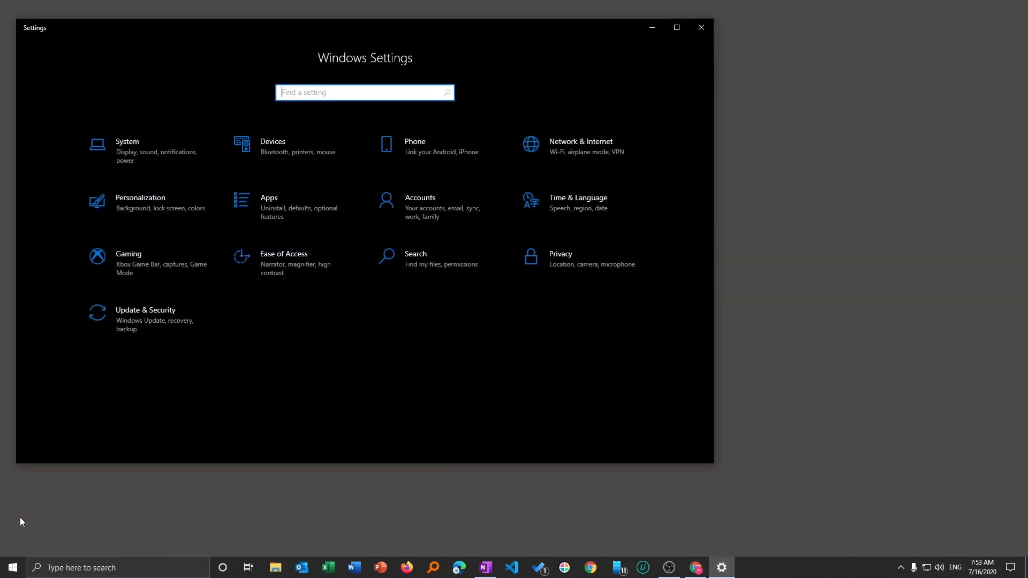
click(119, 140)
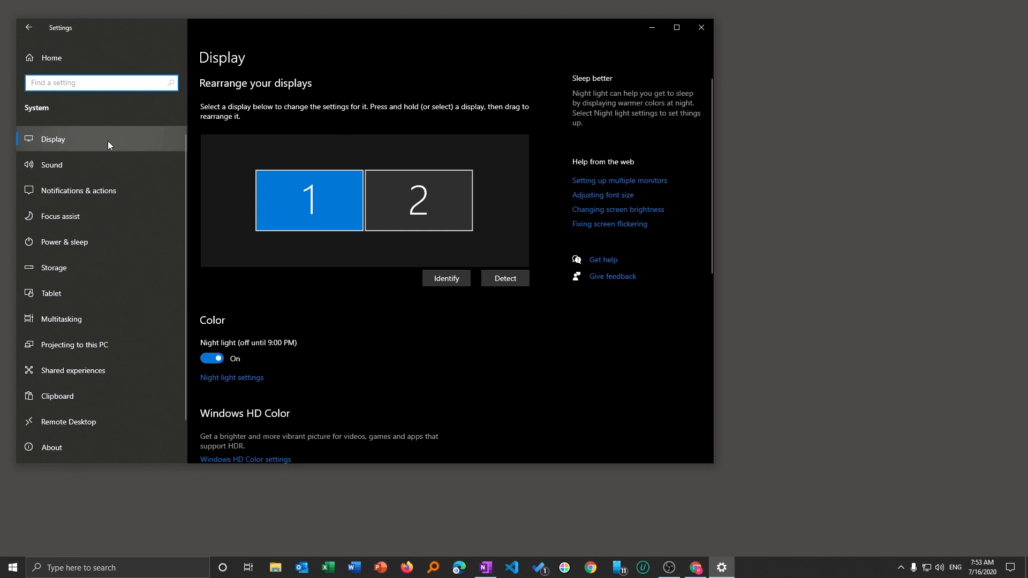
scroll(308, 111, down, 6)
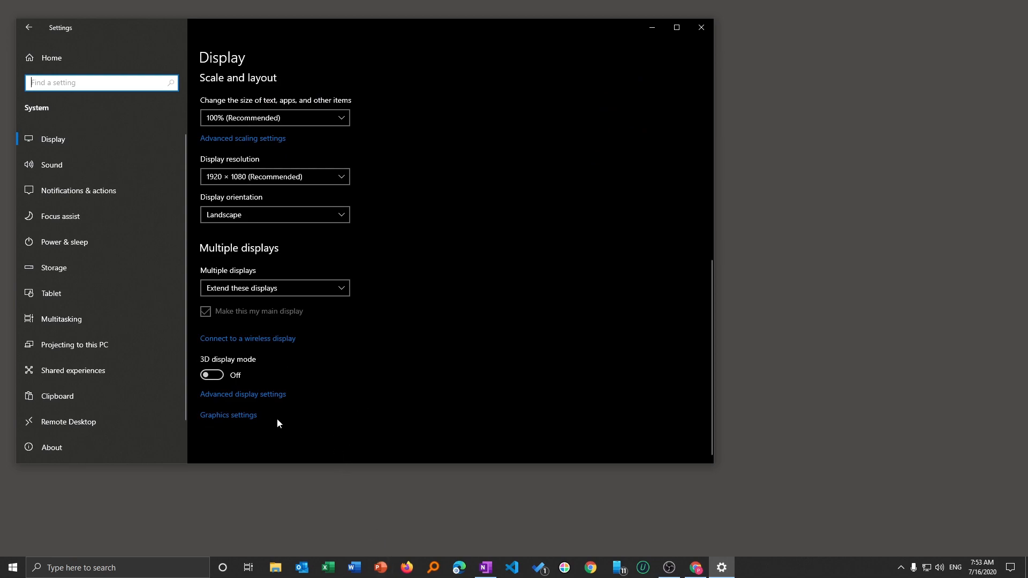
click(236, 416)
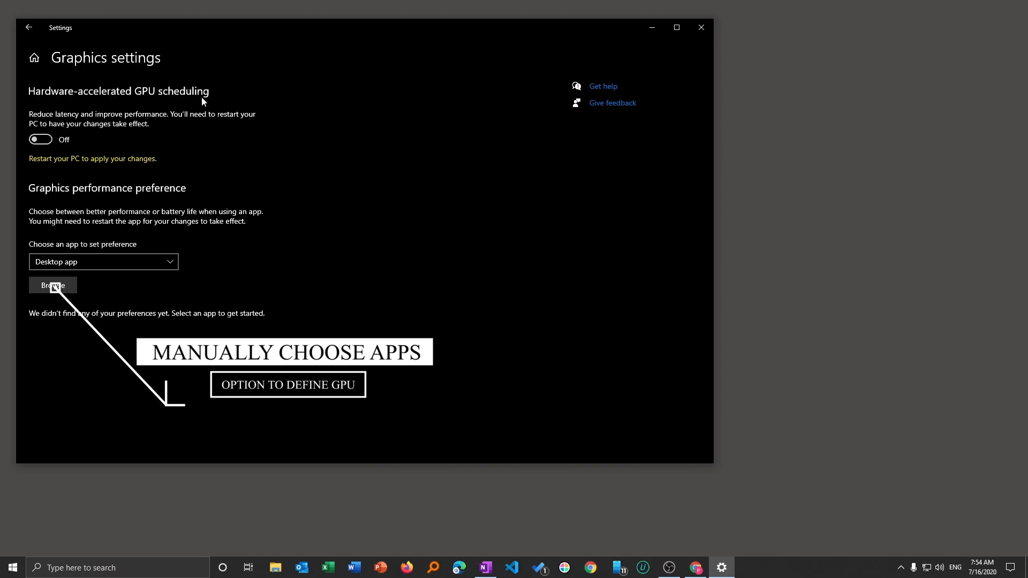
click(40, 139)
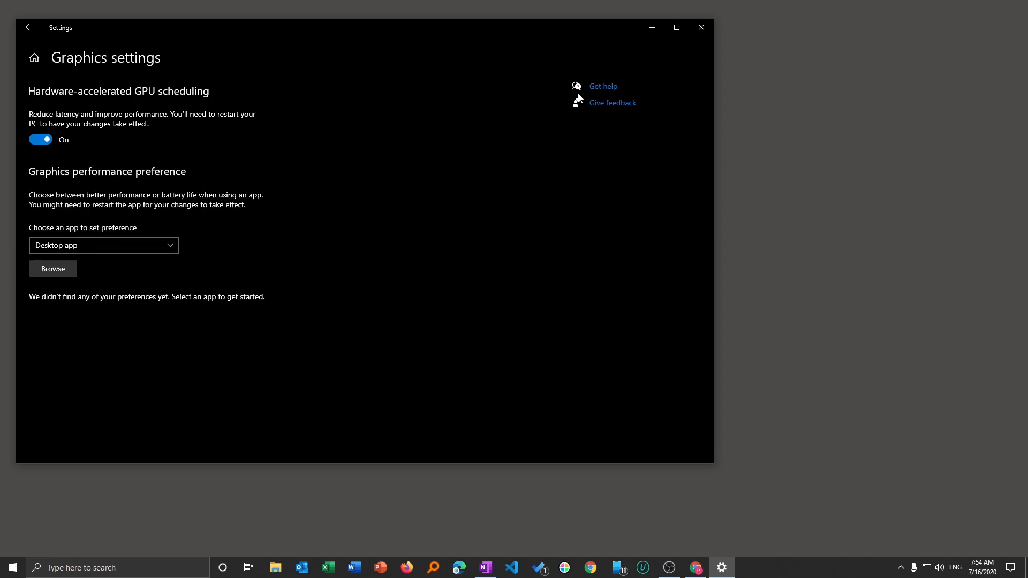
click(692, 32)
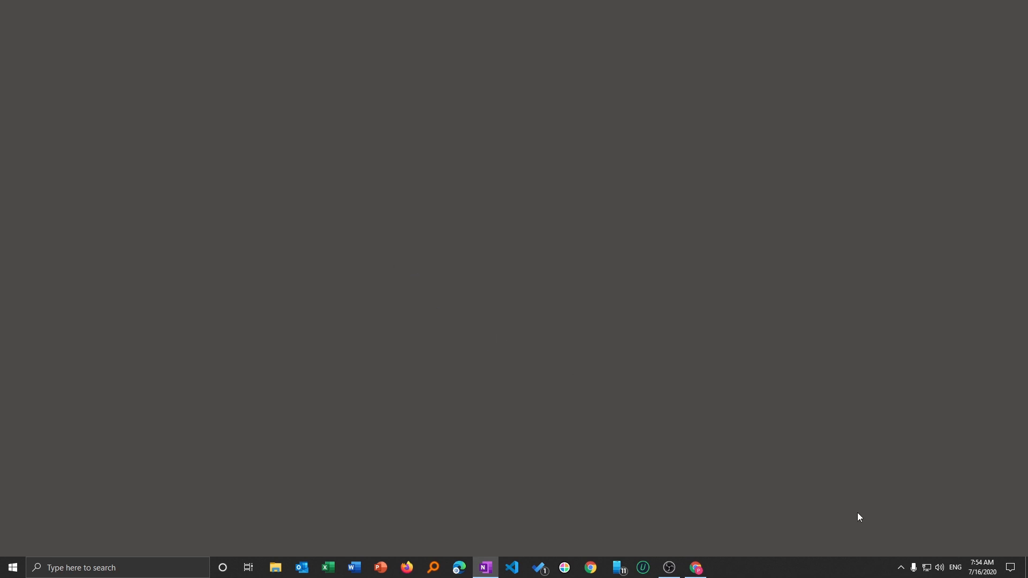
click(901, 567)
key(ctrl+shift+Escape)
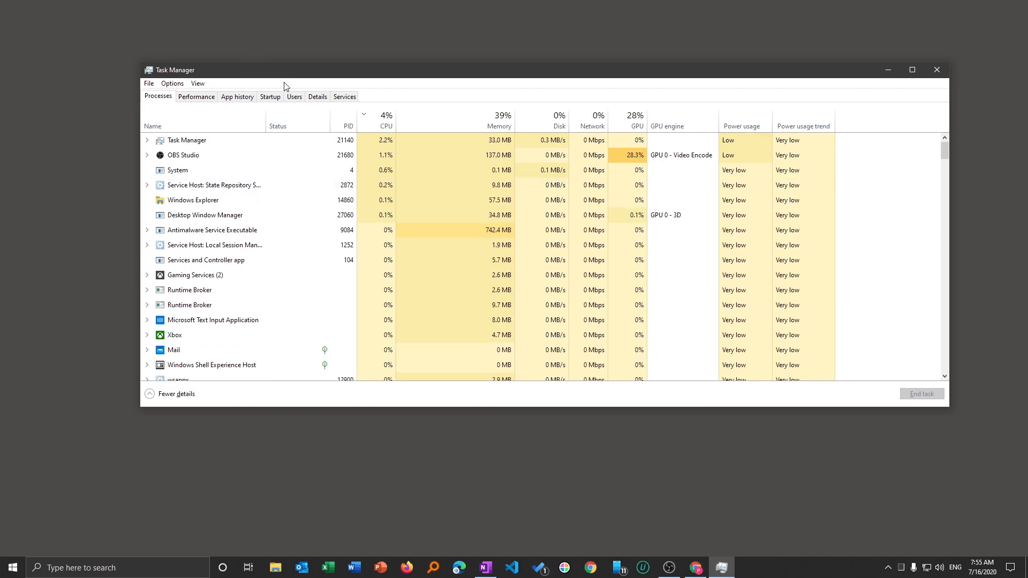
click(270, 98)
scroll(343, 319, down, 1)
scroll(342, 319, down, 4)
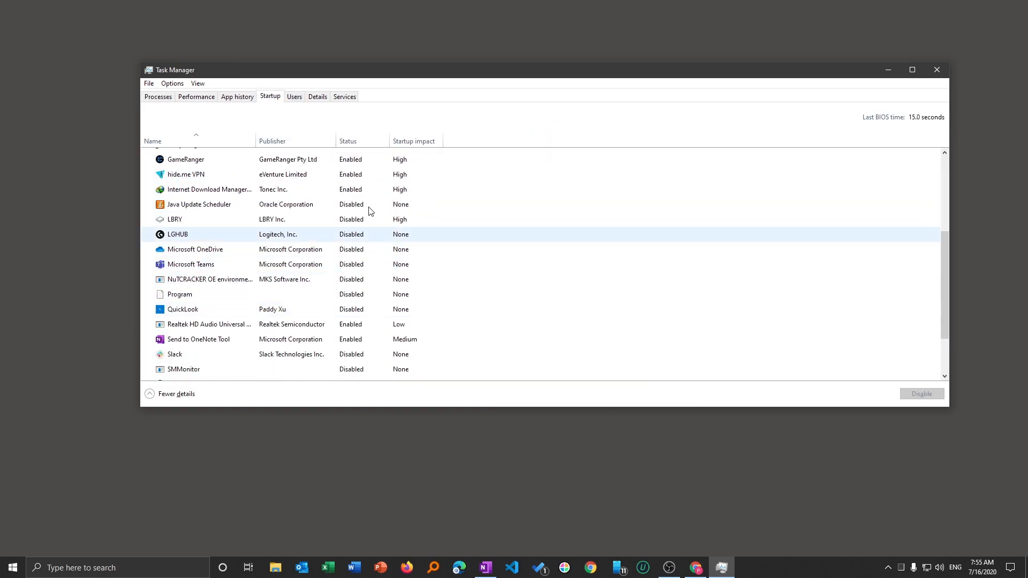
scroll(391, 310, down, 1)
click(936, 70)
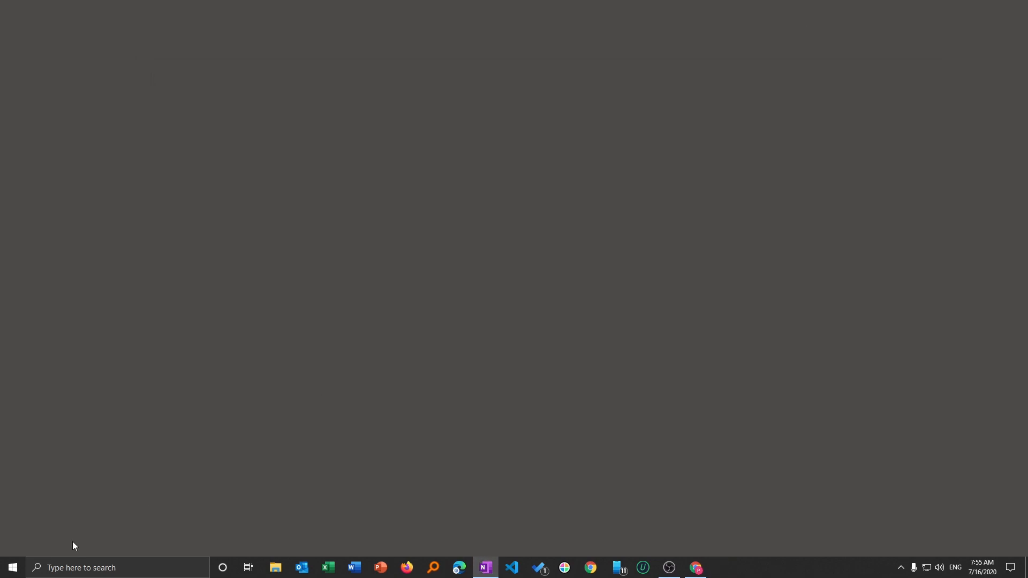
Step: Search Settings for 'start' and switch Cortana Off in Startup Apps
click(6, 567)
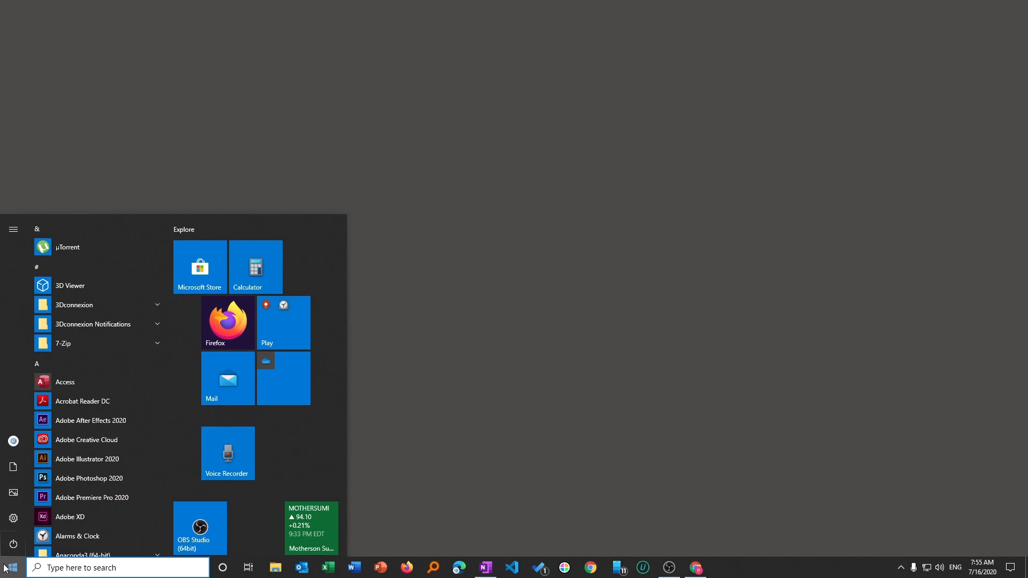
click(19, 527)
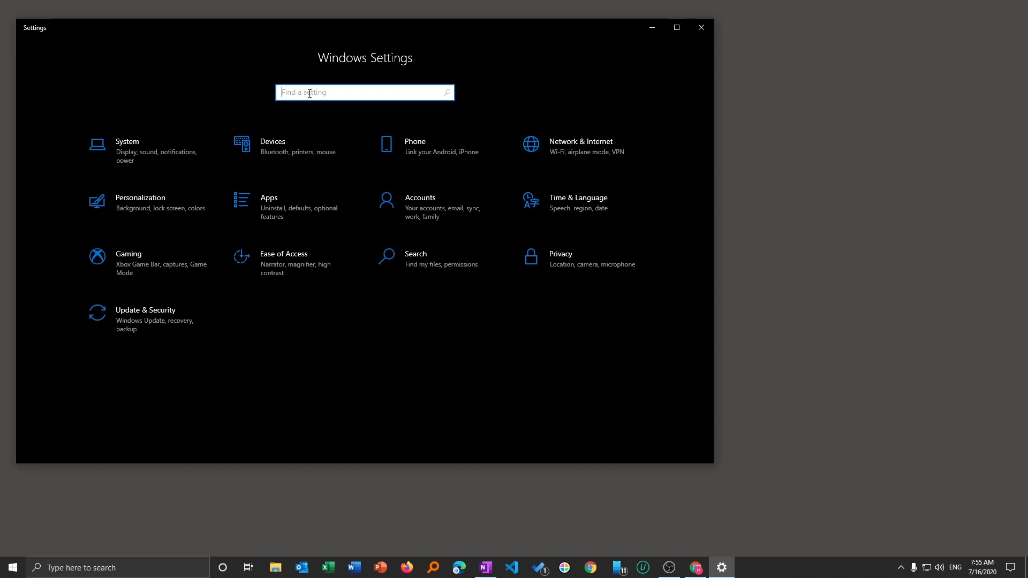
text(start)
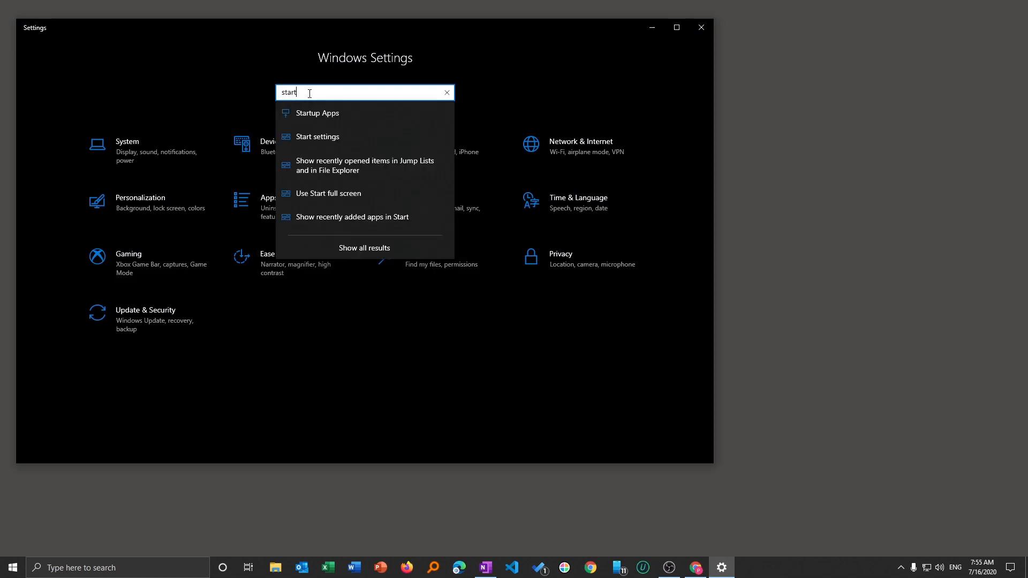
click(325, 109)
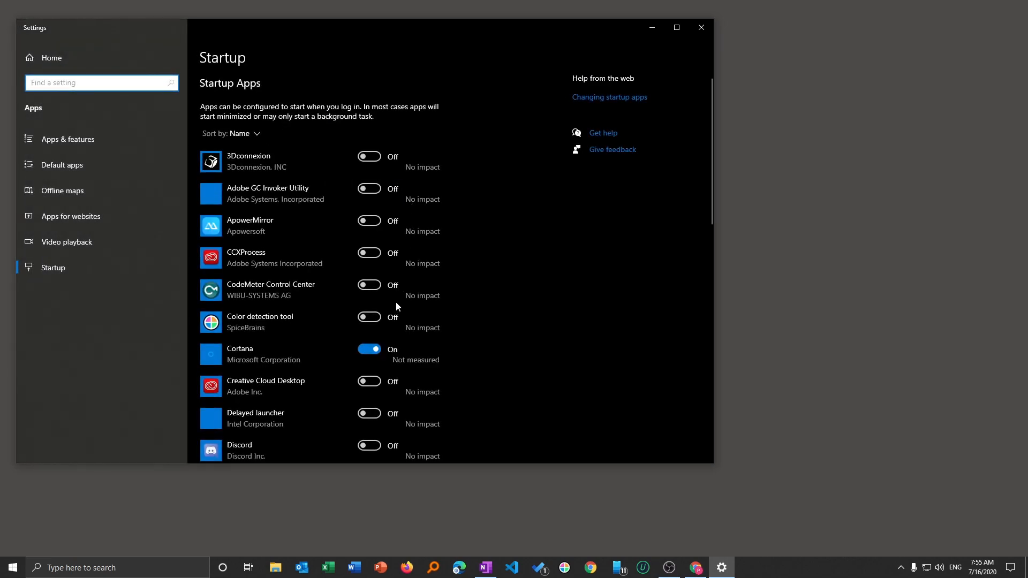
scroll(436, 331, down, 1)
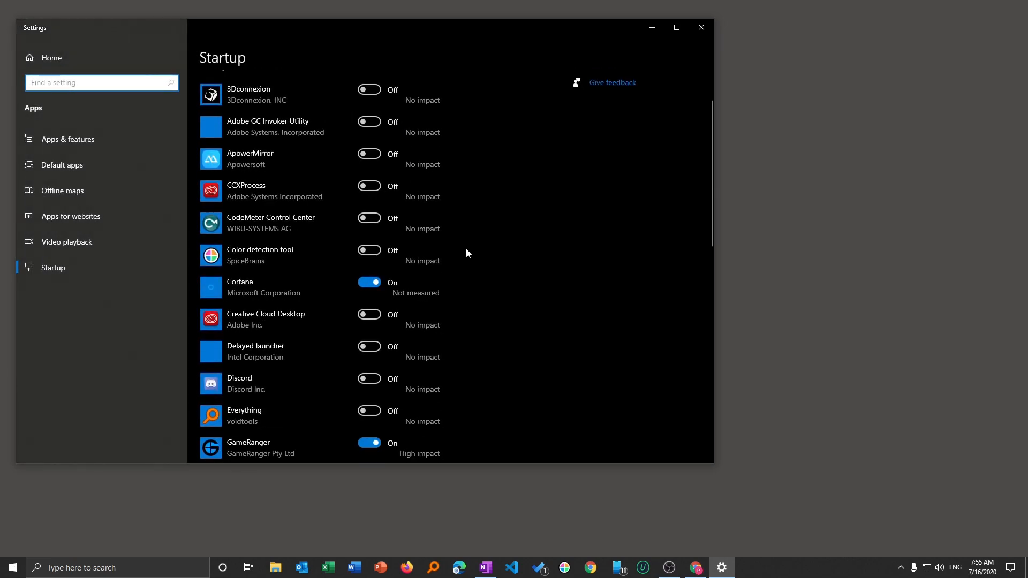
click(369, 282)
Step: Place Task Manager's Startup tab beside Settings to compare the startup lists
scroll(357, 299, down, 2)
scroll(356, 299, down, 2)
scroll(442, 279, up, 5)
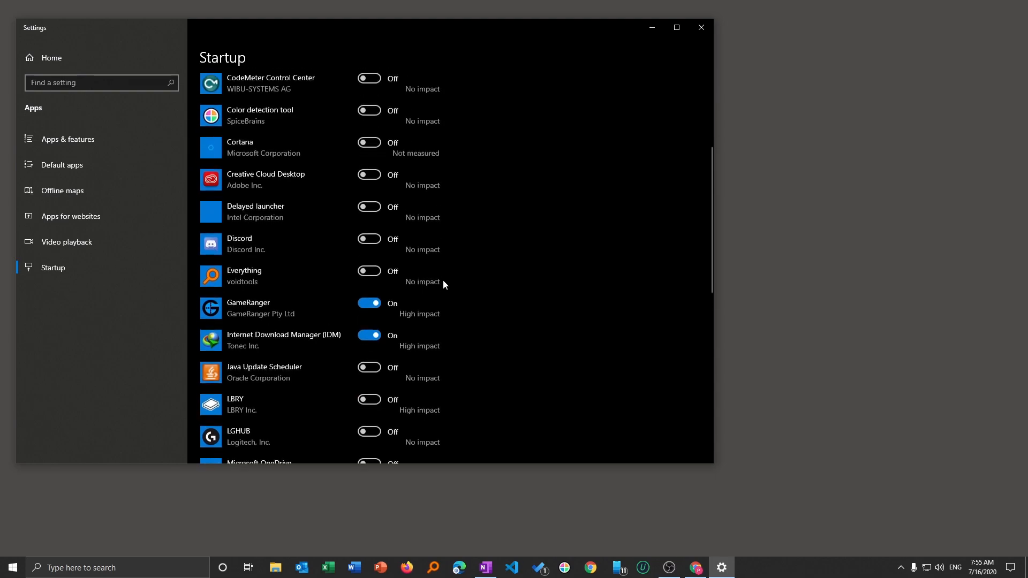
scroll(422, 252, down, 2)
scroll(421, 258, down, 2)
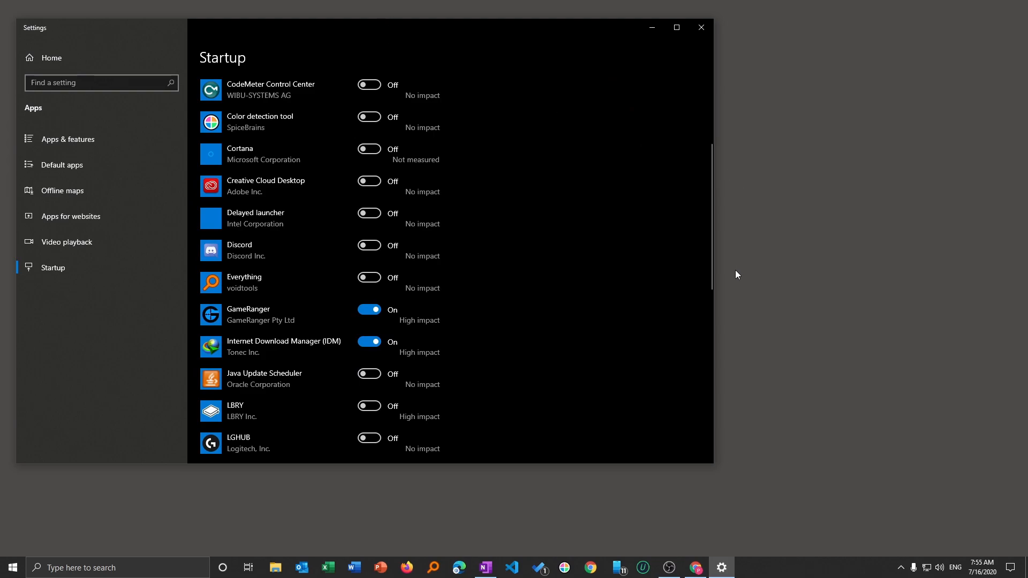
drag(520, 30, 549, 66)
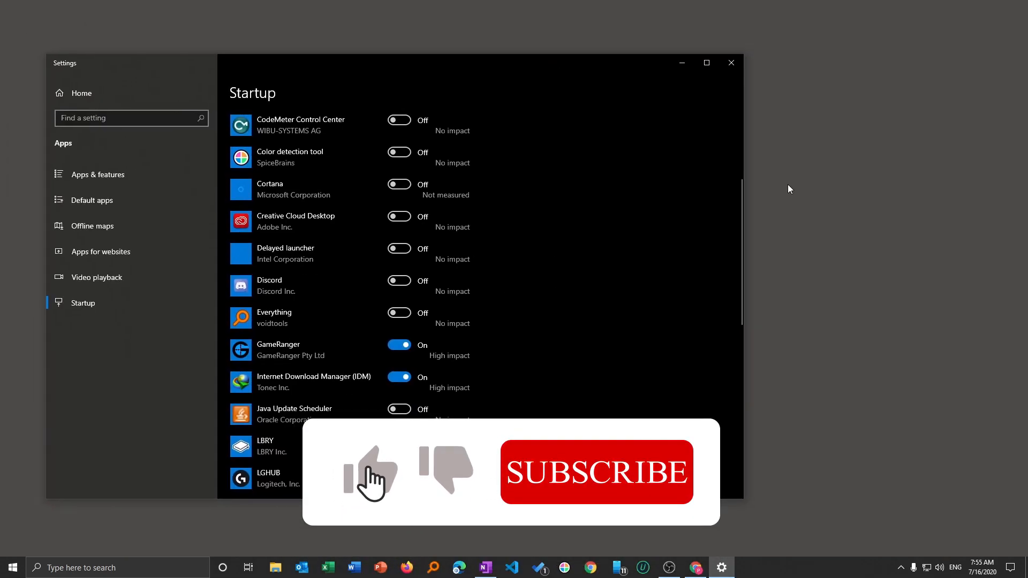
key(ctrl+shift+Escape)
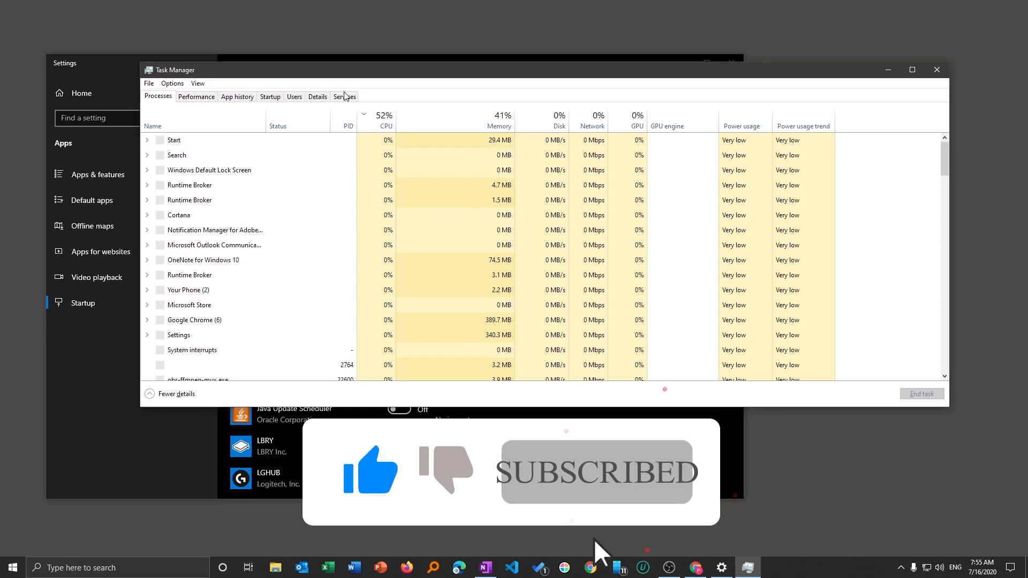
click(269, 96)
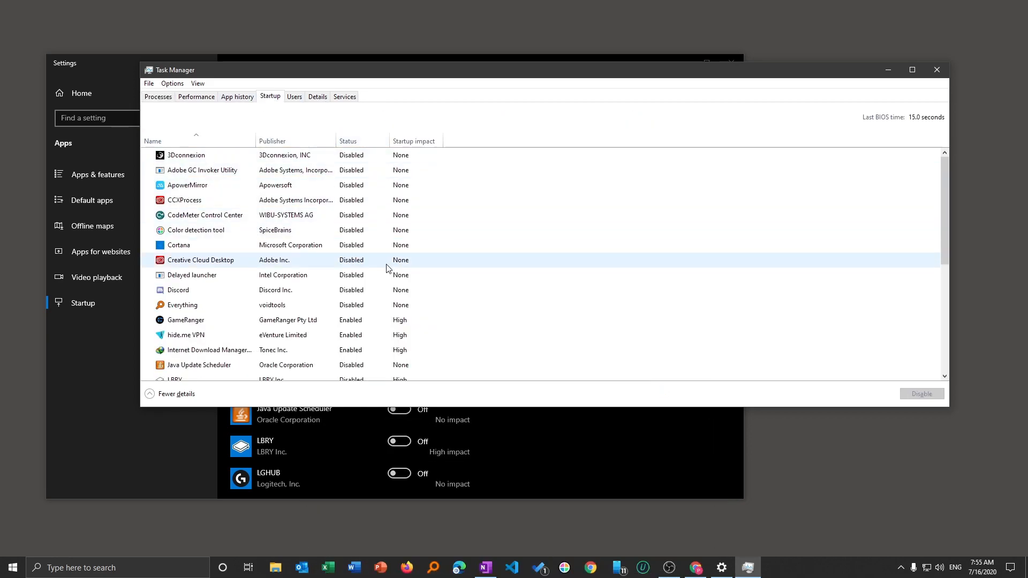
drag(406, 76, 863, 99)
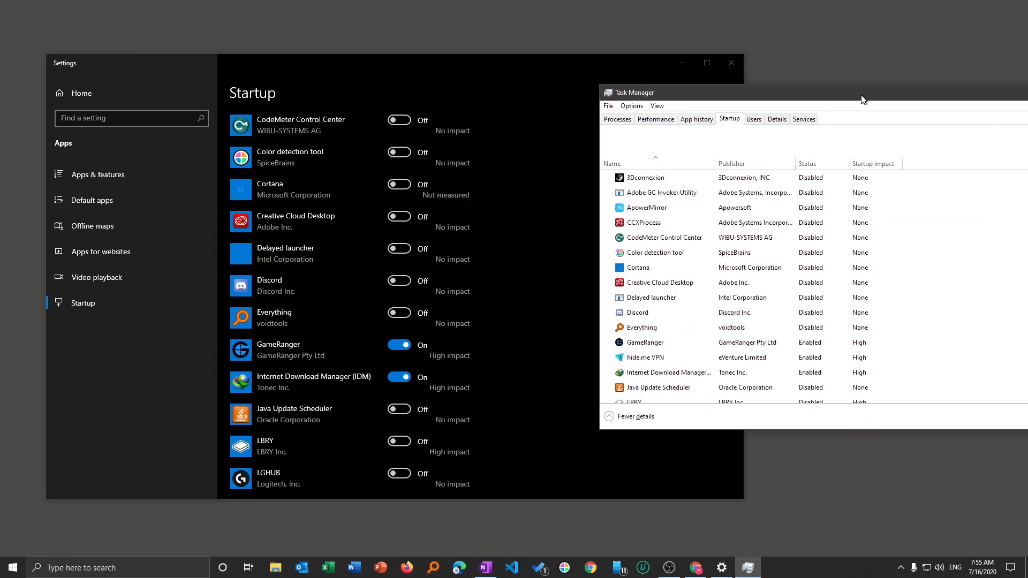
Step: Switch GameRanger Off in Startup Apps
drag(537, 71, 447, 85)
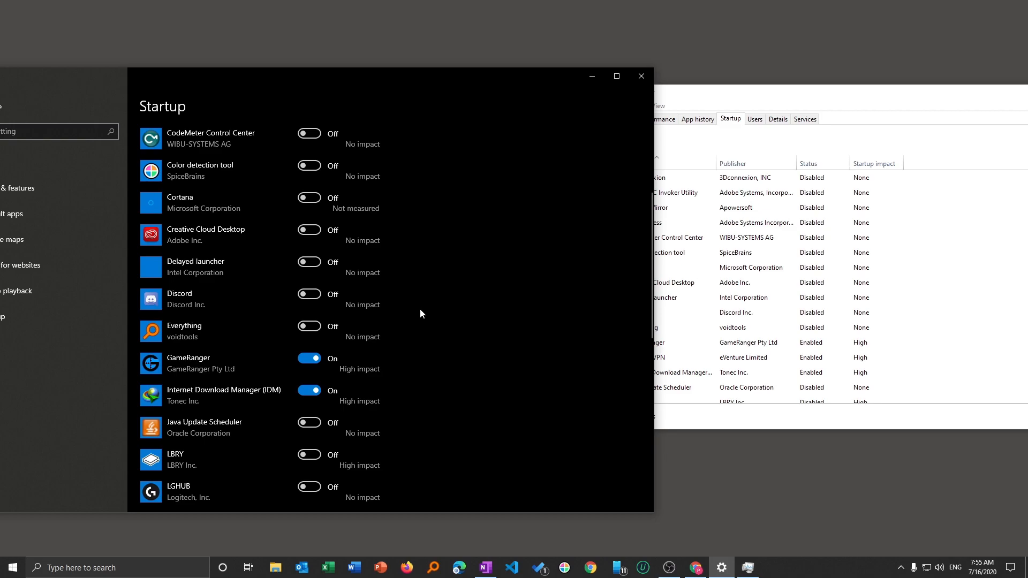
scroll(420, 320, down, 3)
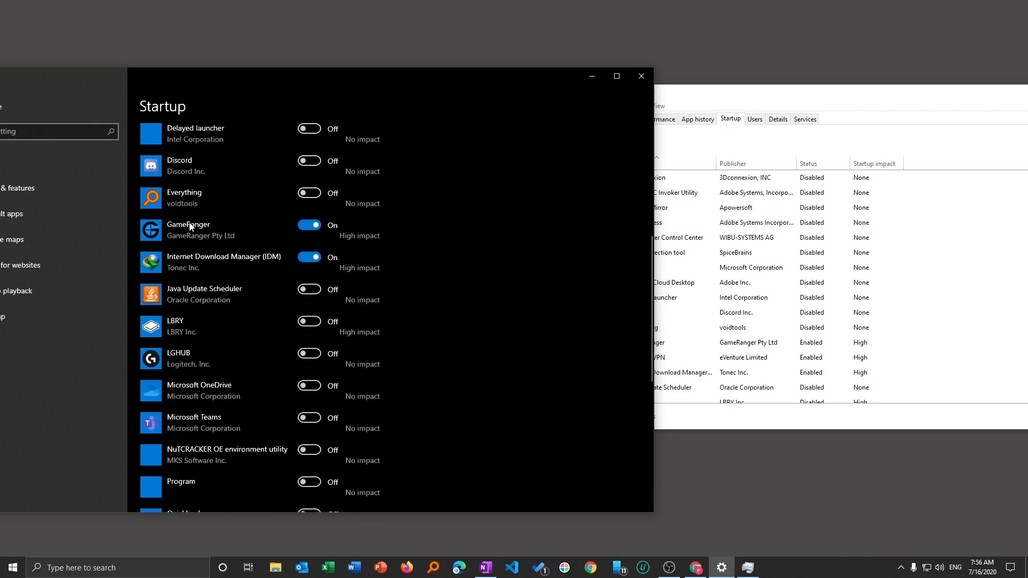
click(309, 225)
scroll(203, 194, down, 2)
scroll(470, 338, down, 4)
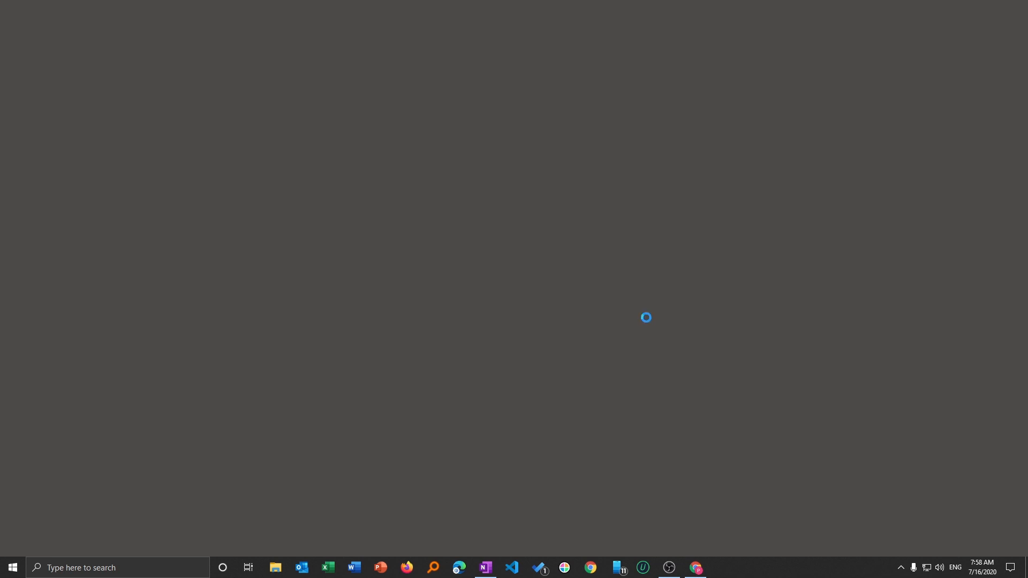
key(ctrl+shift+Escape)
scroll(421, 281, down, 10)
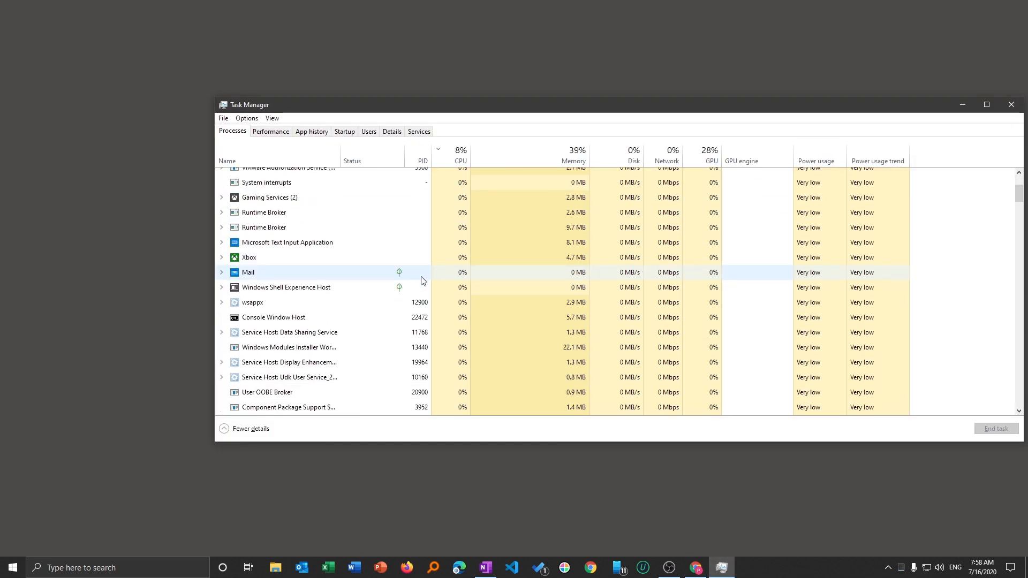
scroll(421, 314, down, 3)
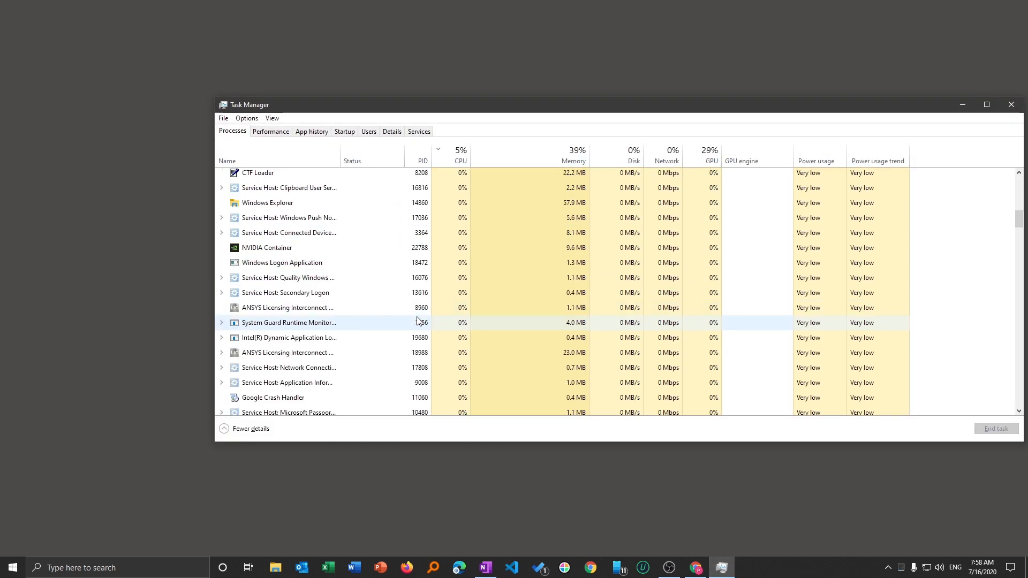
scroll(418, 318, up, 7)
scroll(415, 321, up, 8)
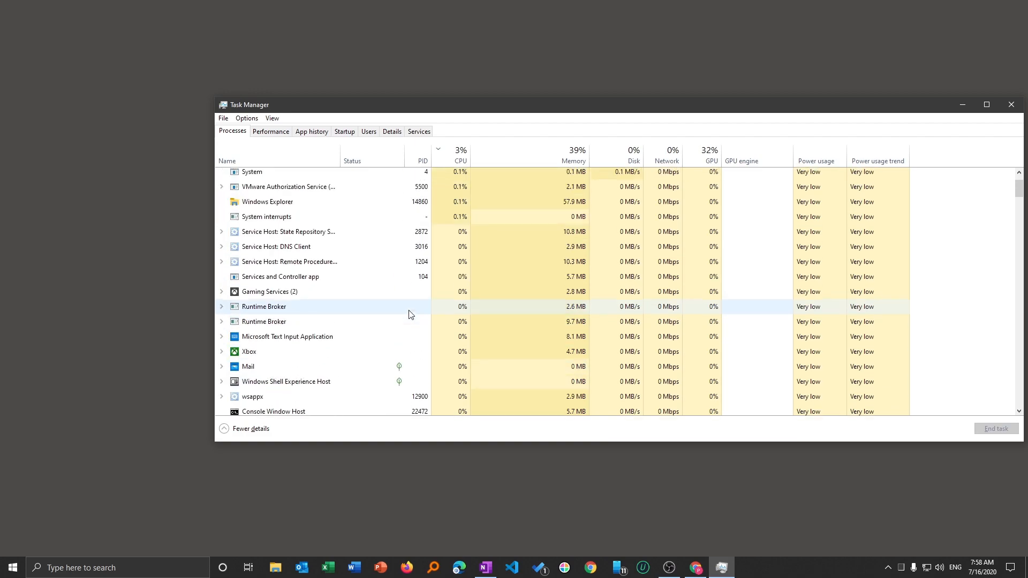
click(1011, 104)
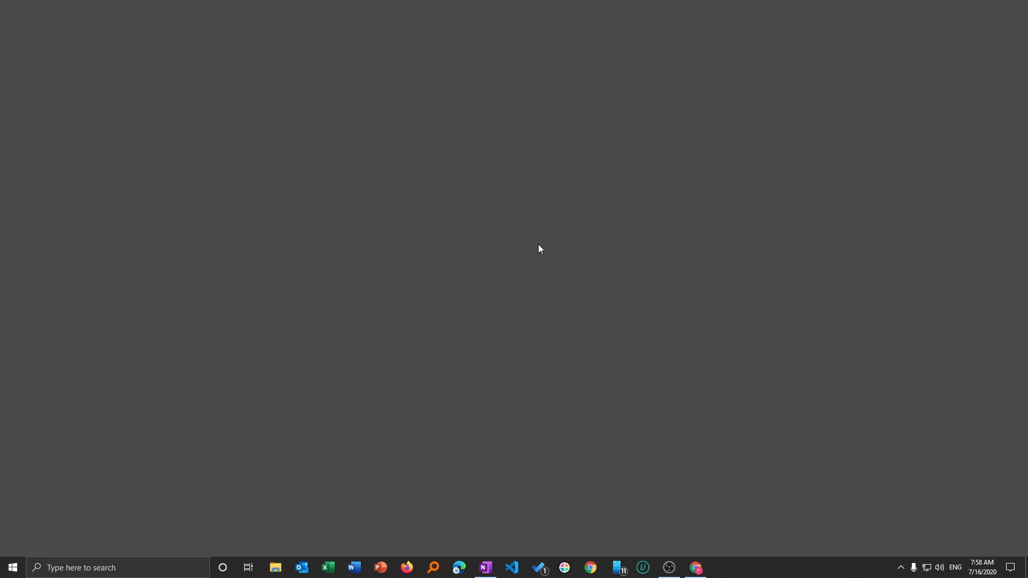
Step: Search Settings for 'bac' and switch 'Let apps run in the background' Off in Background apps
click(8, 566)
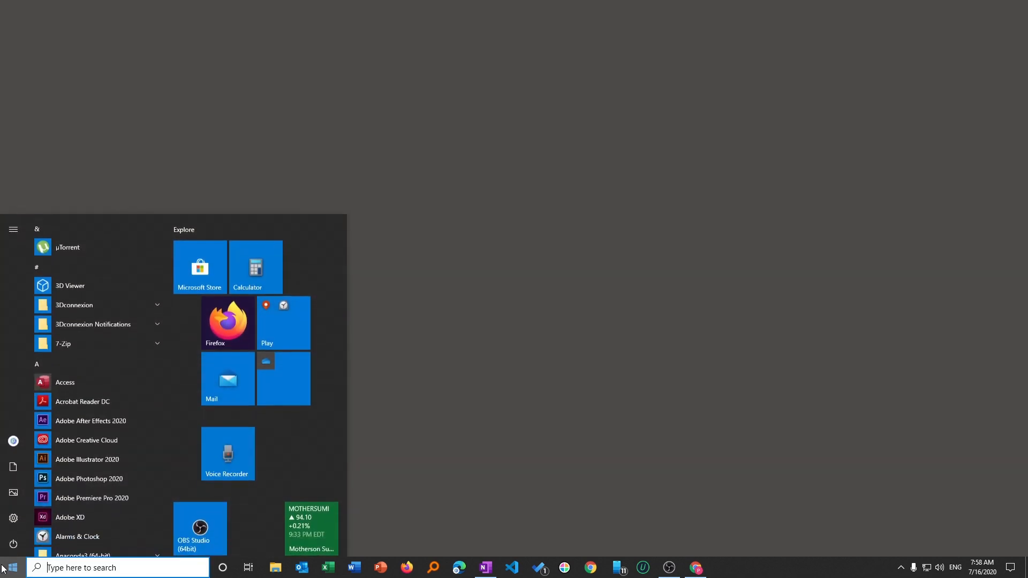
click(20, 519)
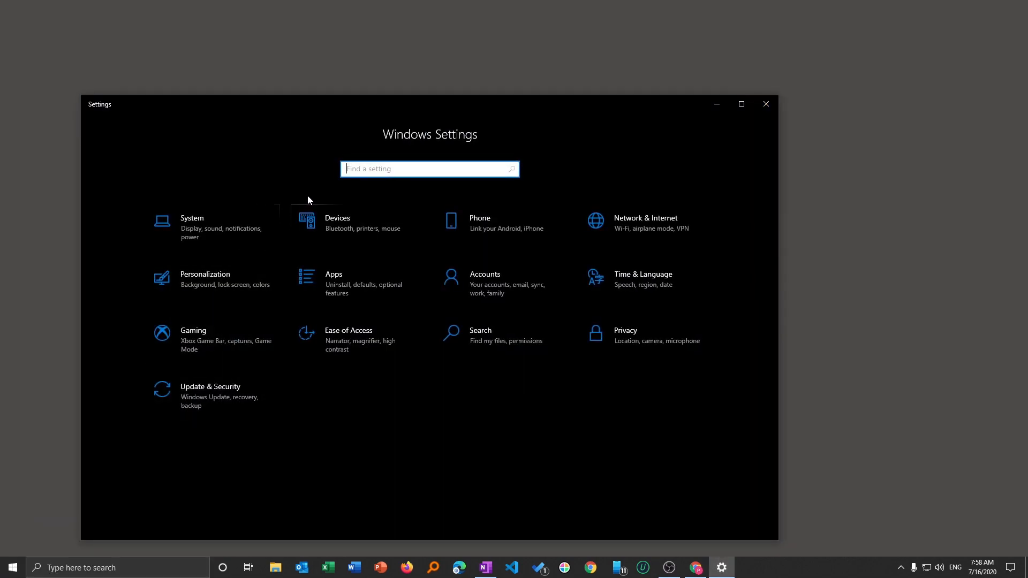
text(bac)
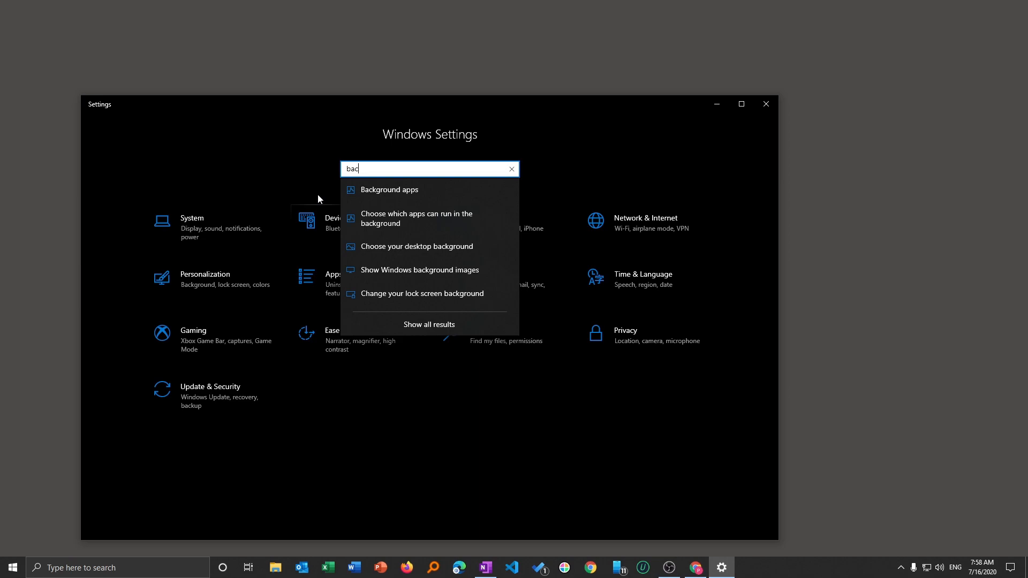
click(402, 191)
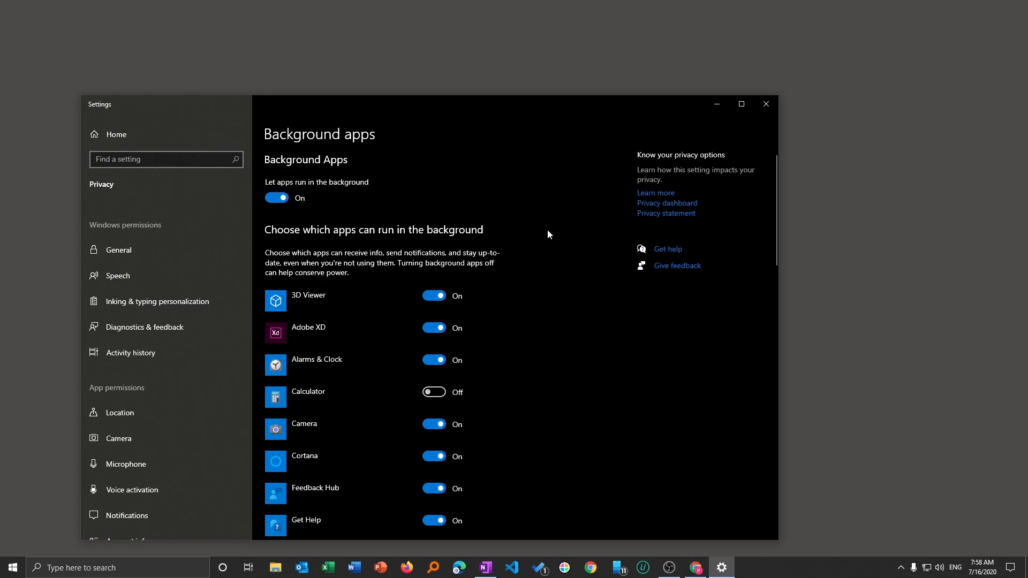
scroll(534, 296, down, 2)
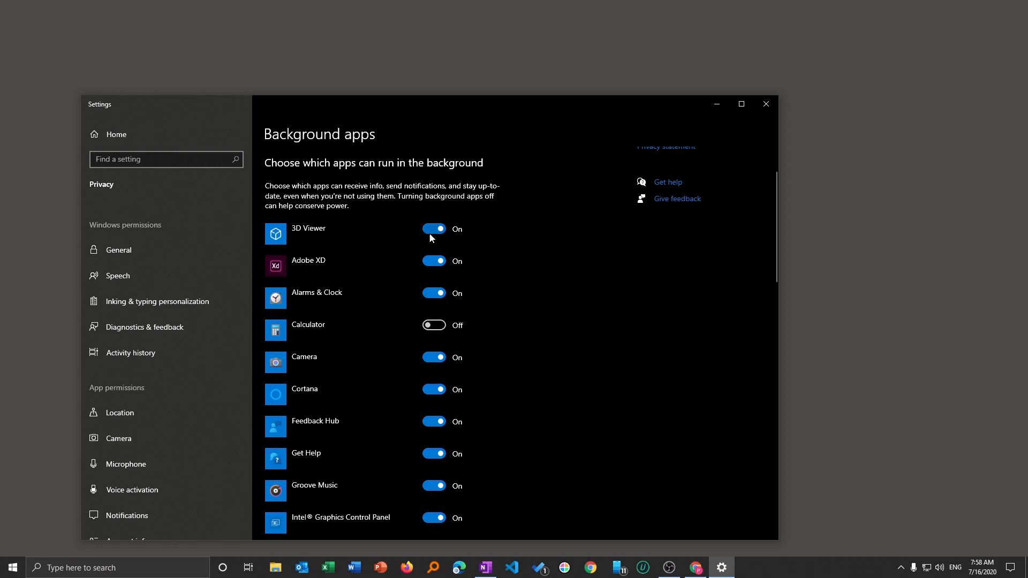
scroll(504, 217, up, 2)
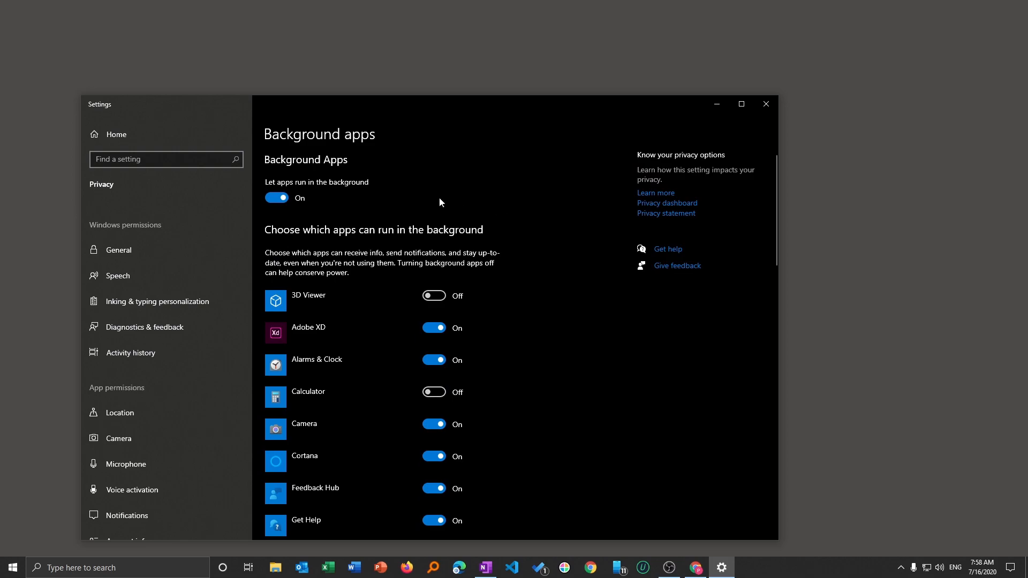
click(276, 199)
scroll(393, 284, down, 8)
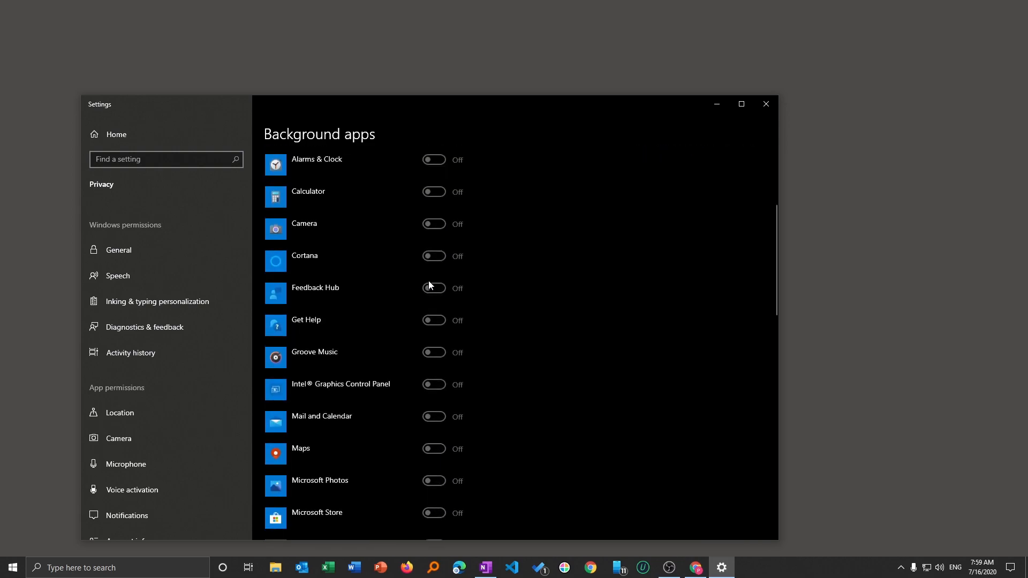
scroll(432, 281, down, 12)
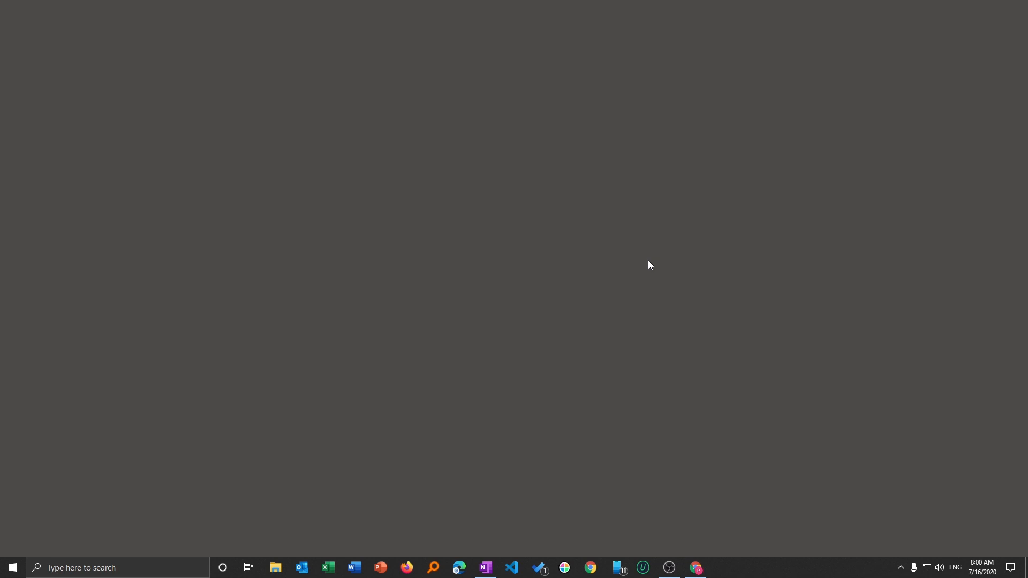
Step: Launch Command Prompt as administrator from a 'cmd' Start search
key(super)
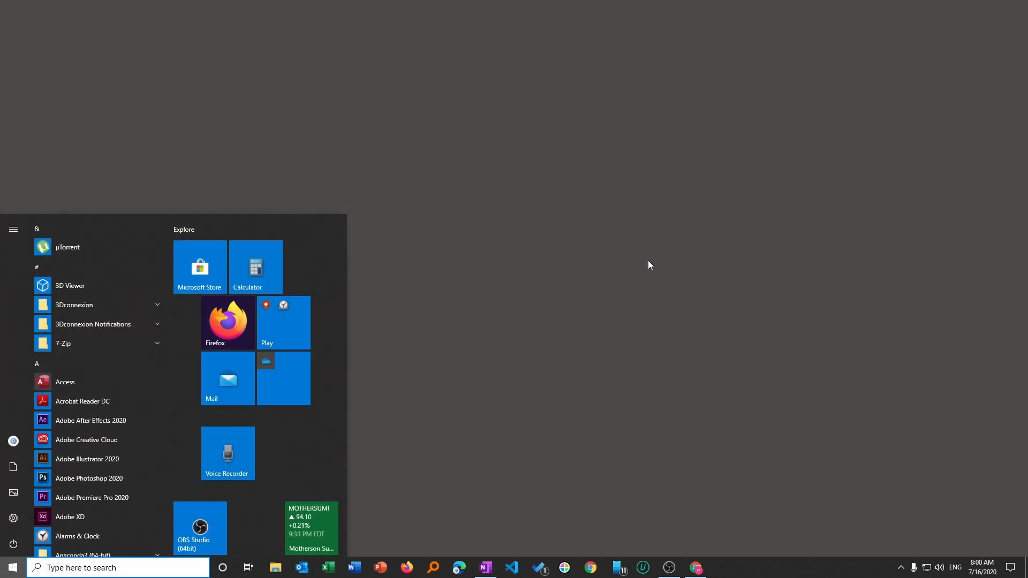
text(cmd)
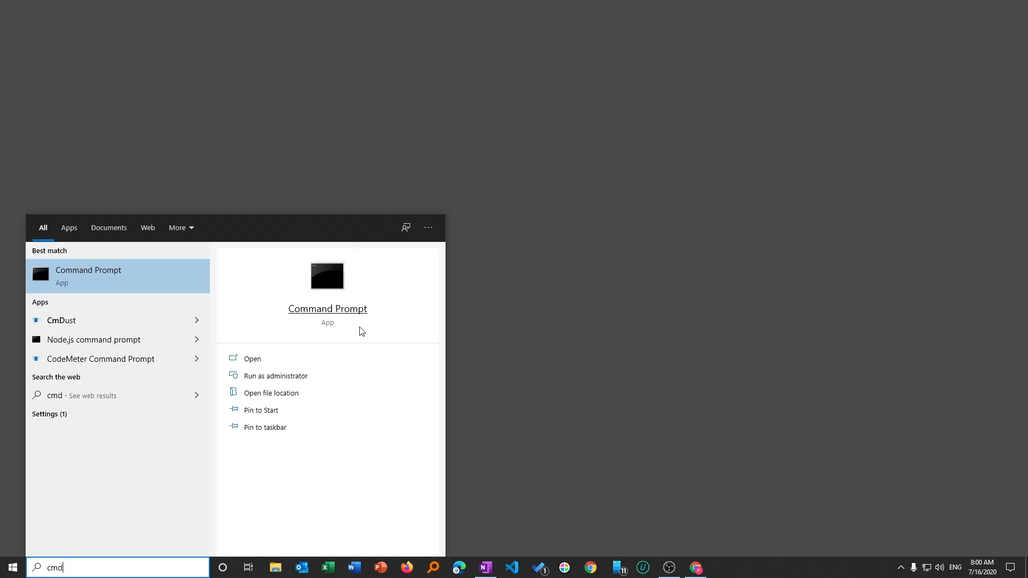
click(312, 378)
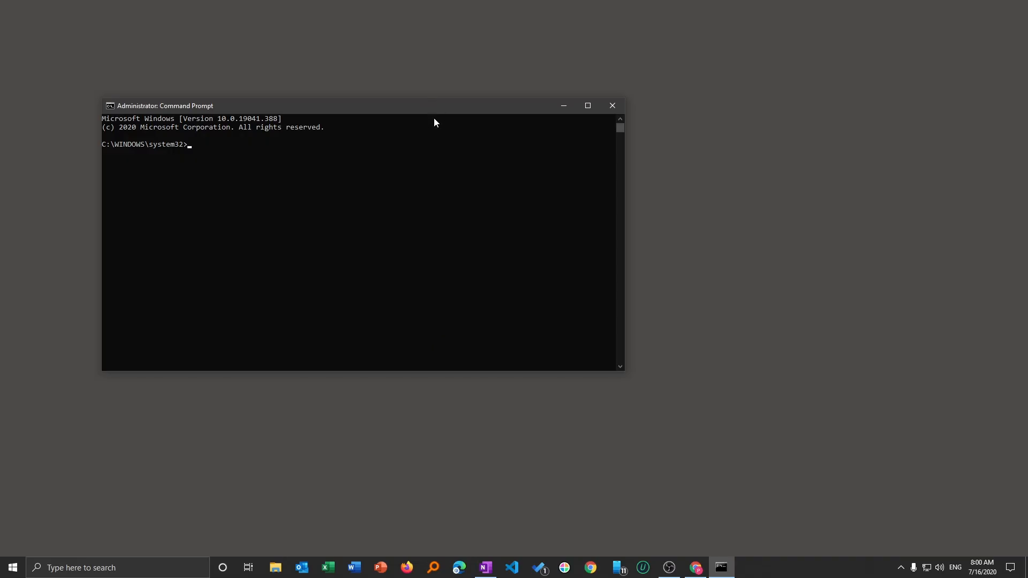
drag(433, 118, 507, 148)
click(438, 184)
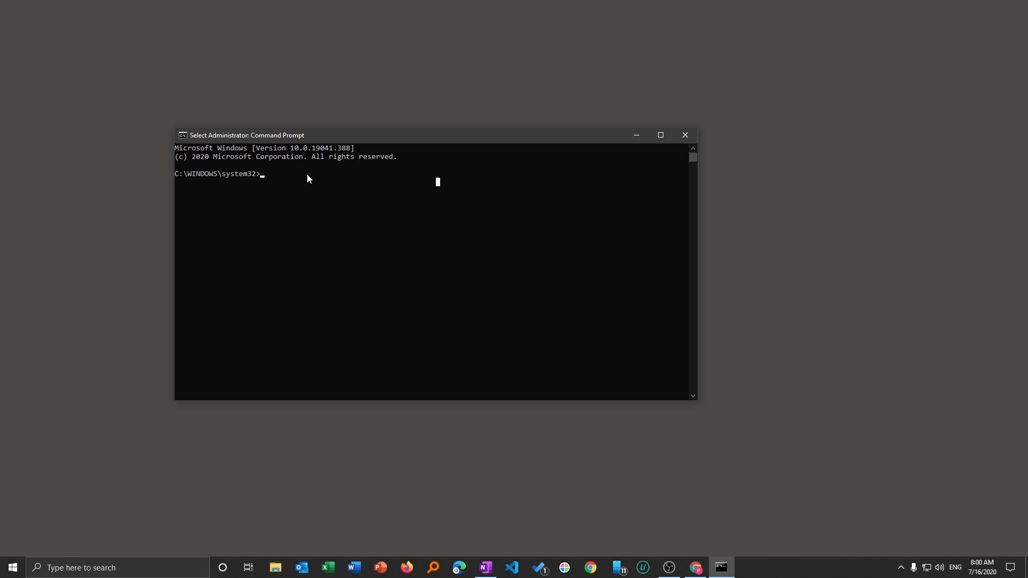
Step: Run 'powercfg -duplicatescheme e9a42b02-d5df-448d-aa00-03f14749eb61' to add Ultimate Performance, then close the console
text(powercfg -duplicatescheme e9a42b02-d5df-448d-aa00-03f14749eb61)
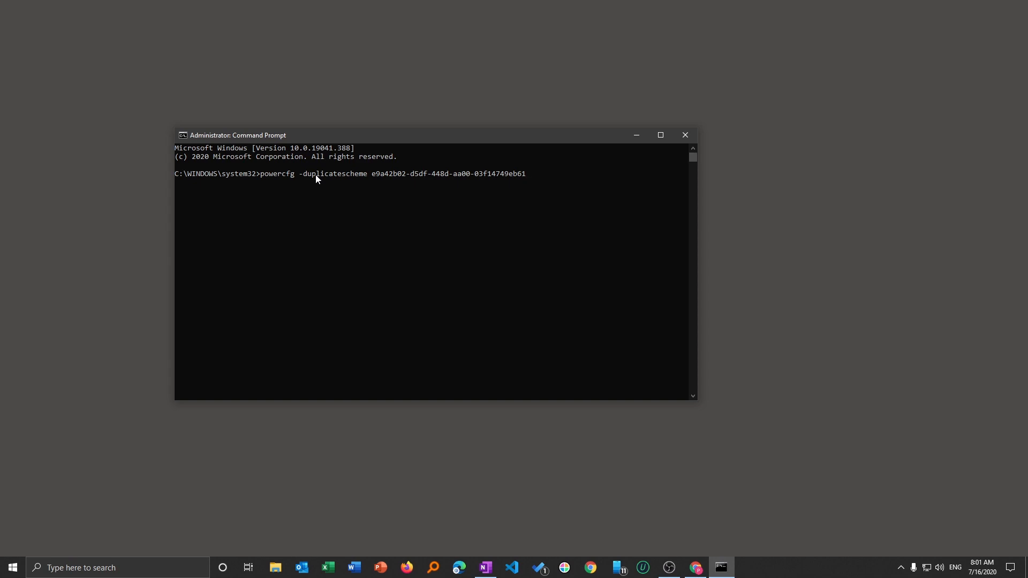
key(Return)
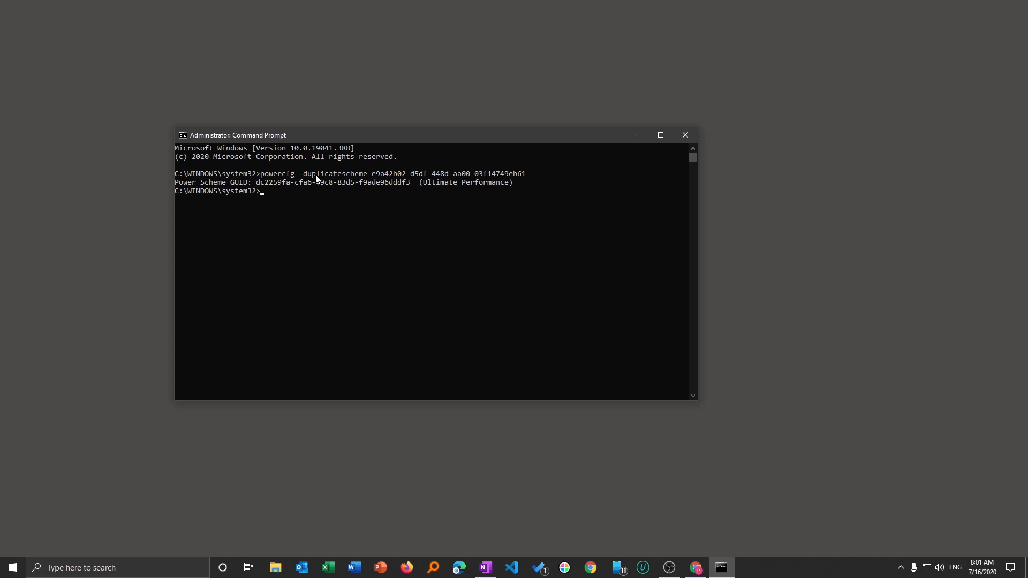
click(422, 199)
click(684, 135)
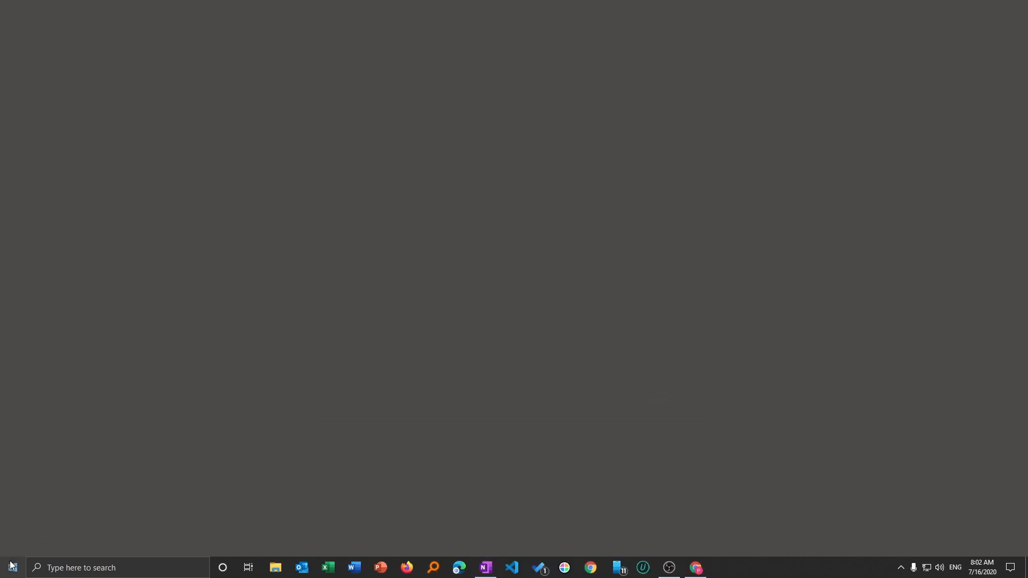
click(13, 566)
click(30, 518)
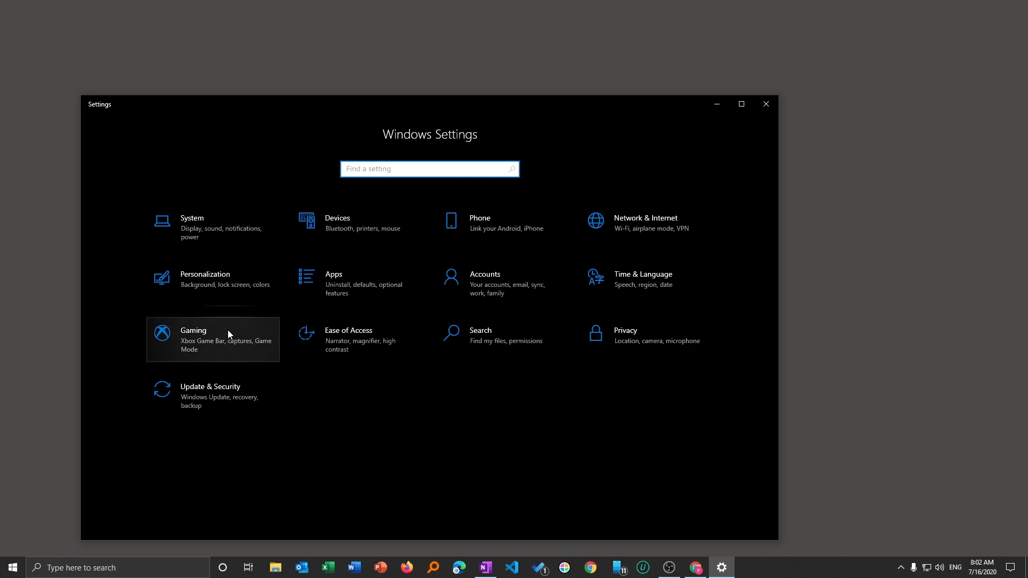
click(201, 223)
scroll(126, 361, down, 2)
click(114, 482)
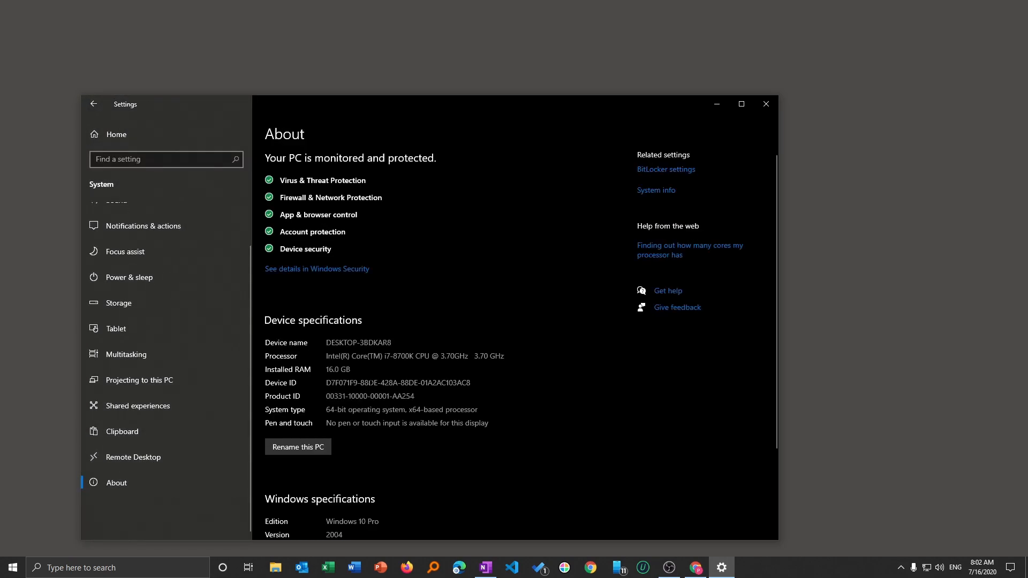
scroll(435, 374, down, 3)
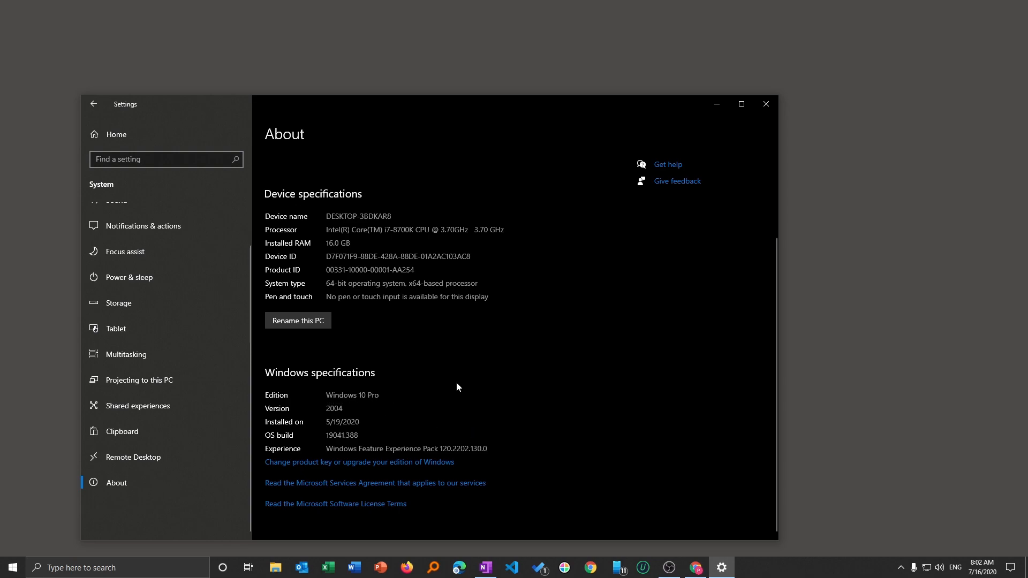
scroll(455, 383, up, 3)
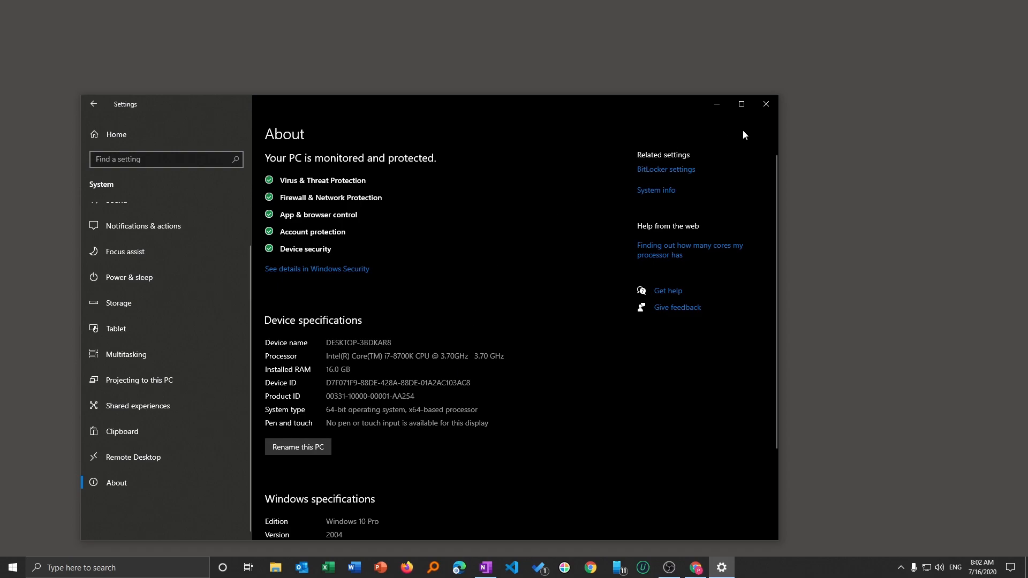
click(766, 104)
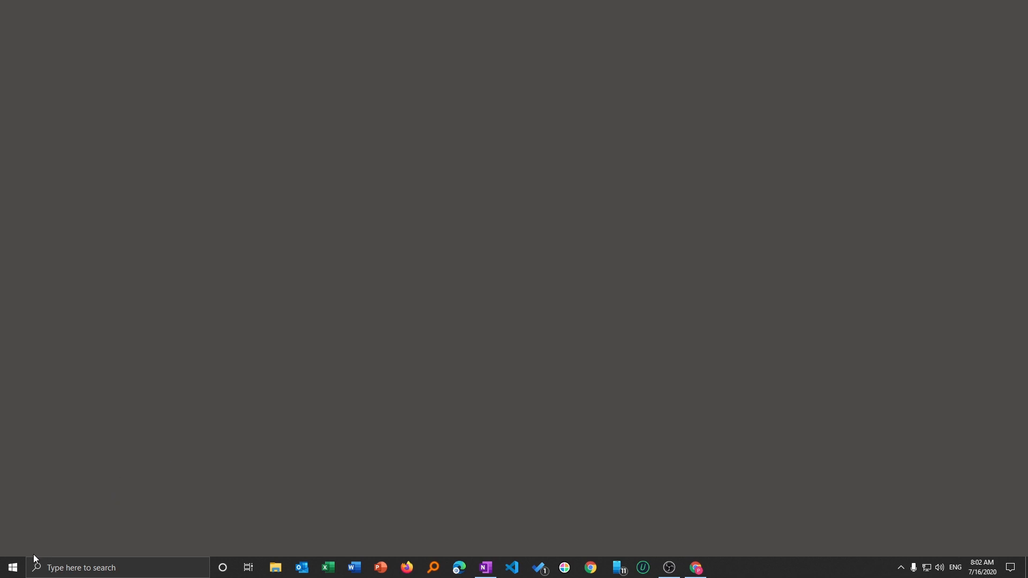
Step: Open Settings and search 'power optio' to list Power & sleep among the suggestions
click(12, 571)
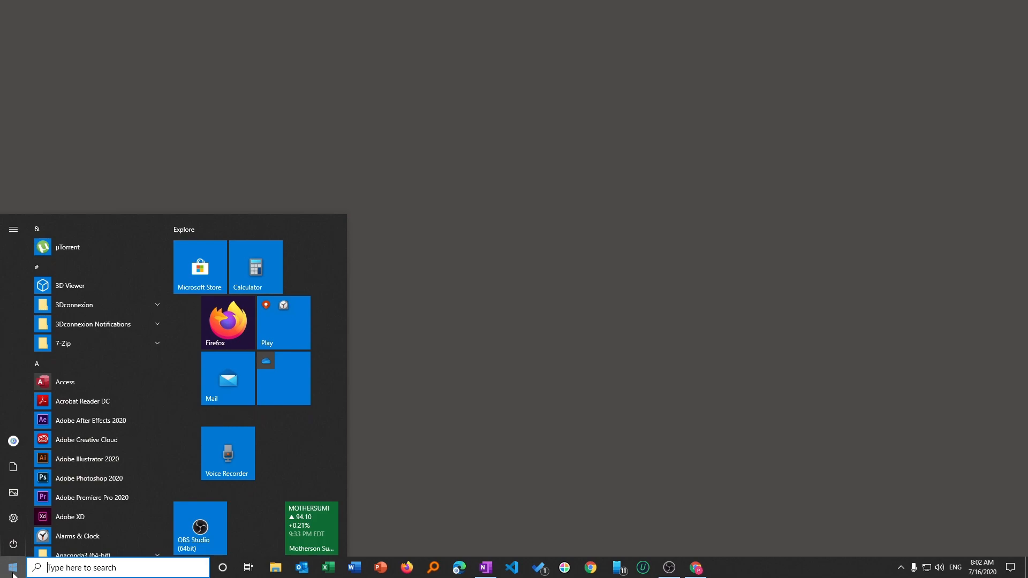
click(14, 518)
text(pow)
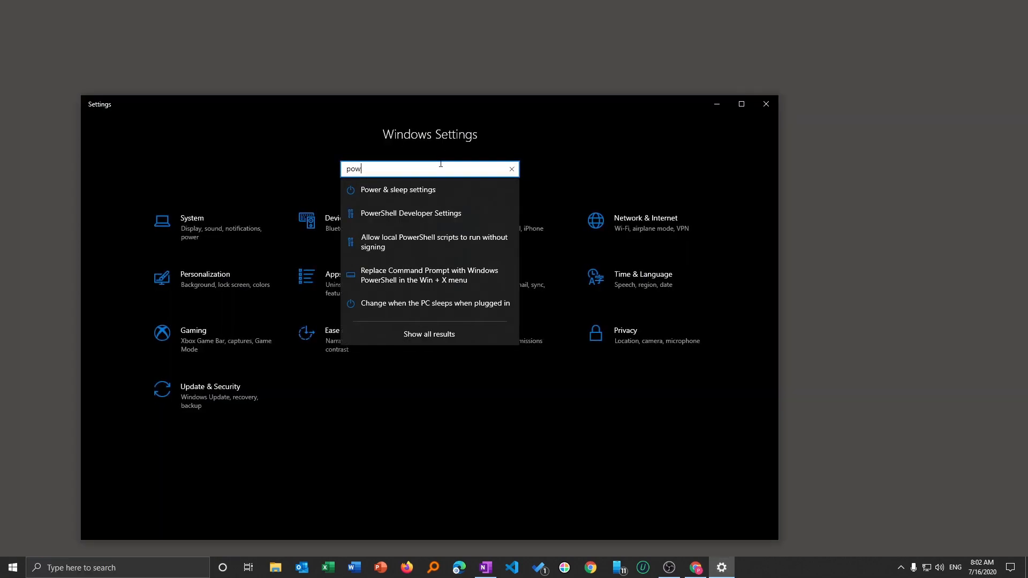
text(er optio)
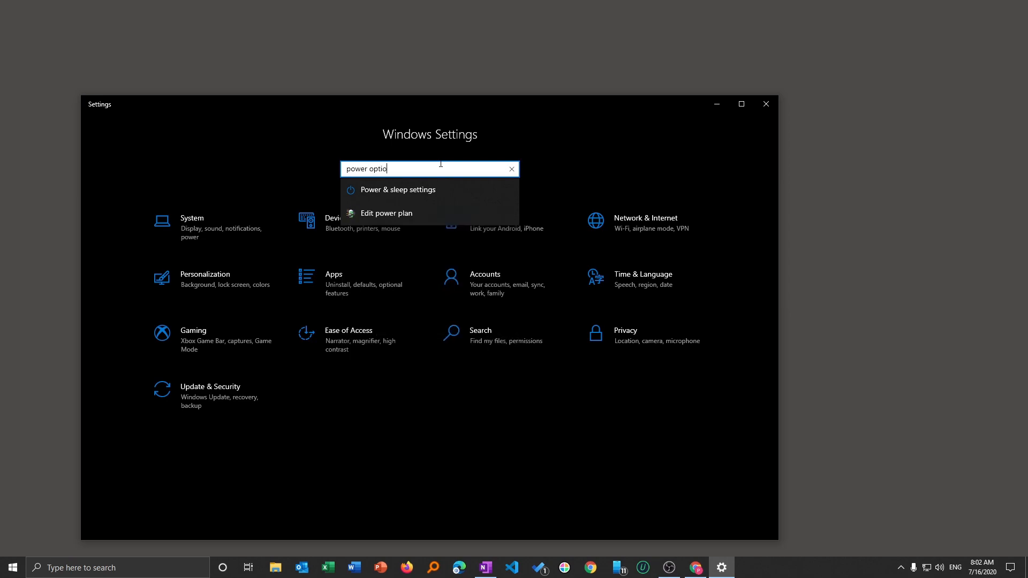
Step: Open advanced settings for the Ultimate Performance [Active] plan and expand Internet Explorer
click(403, 213)
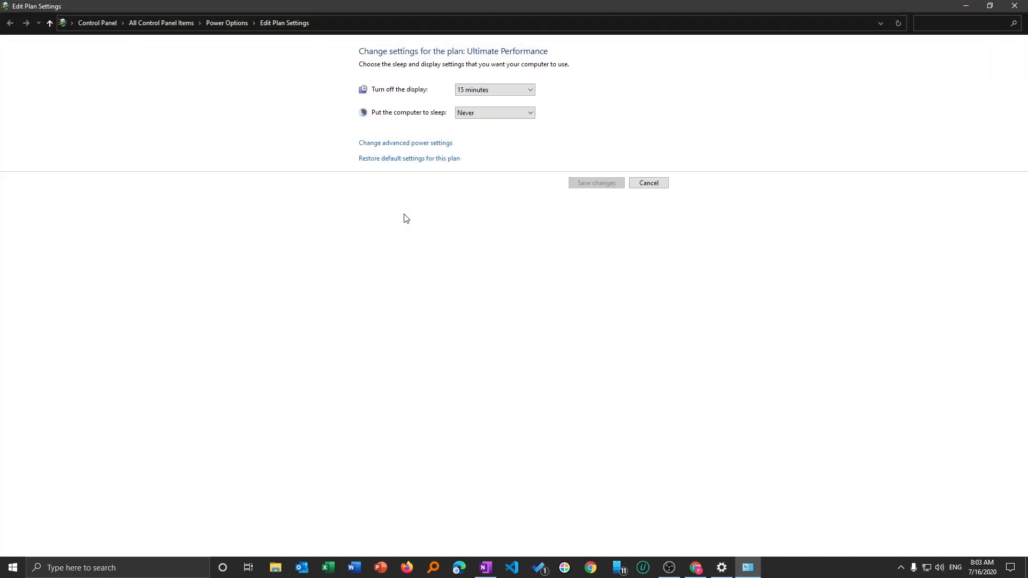
click(401, 149)
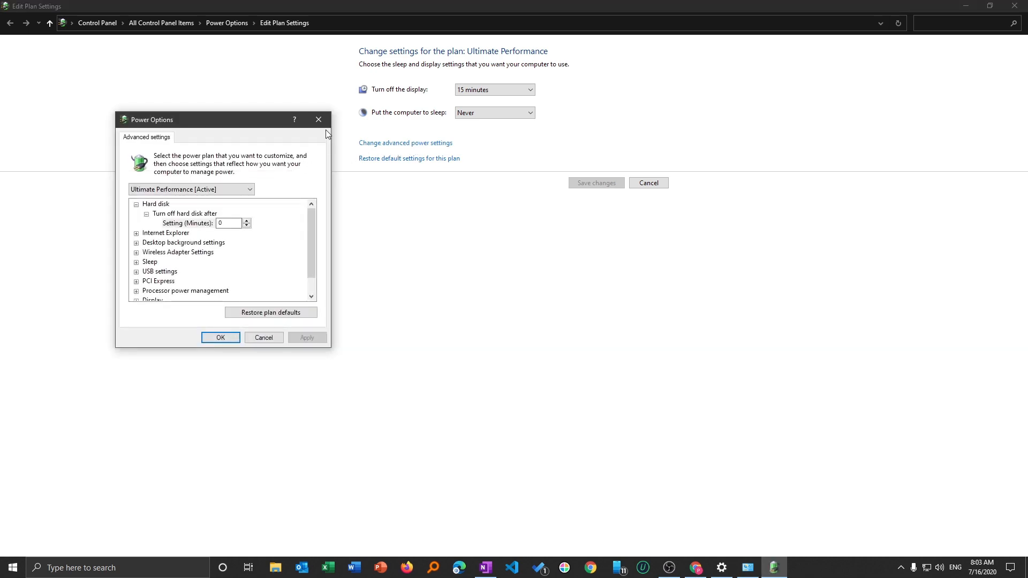
click(236, 190)
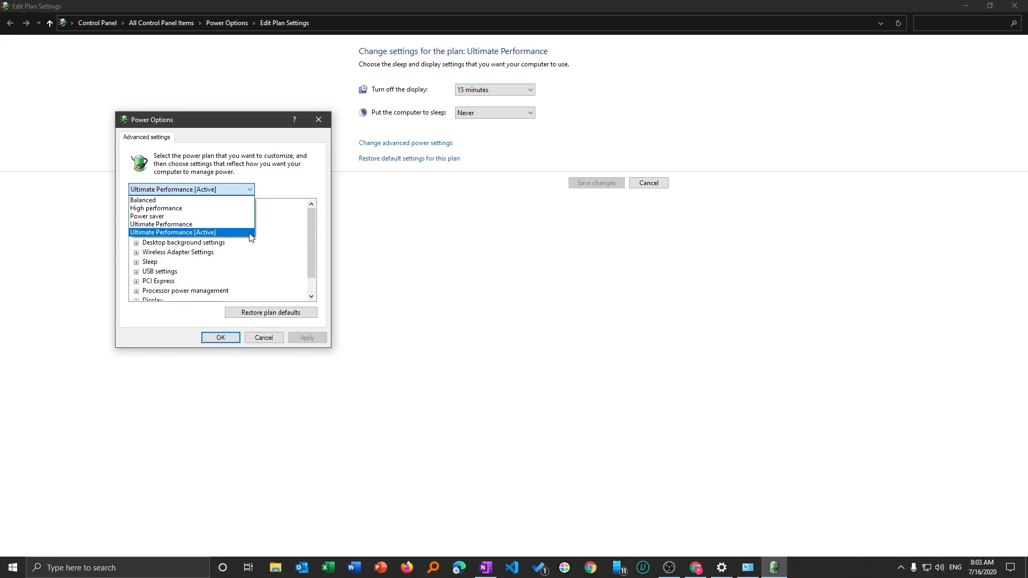
click(271, 172)
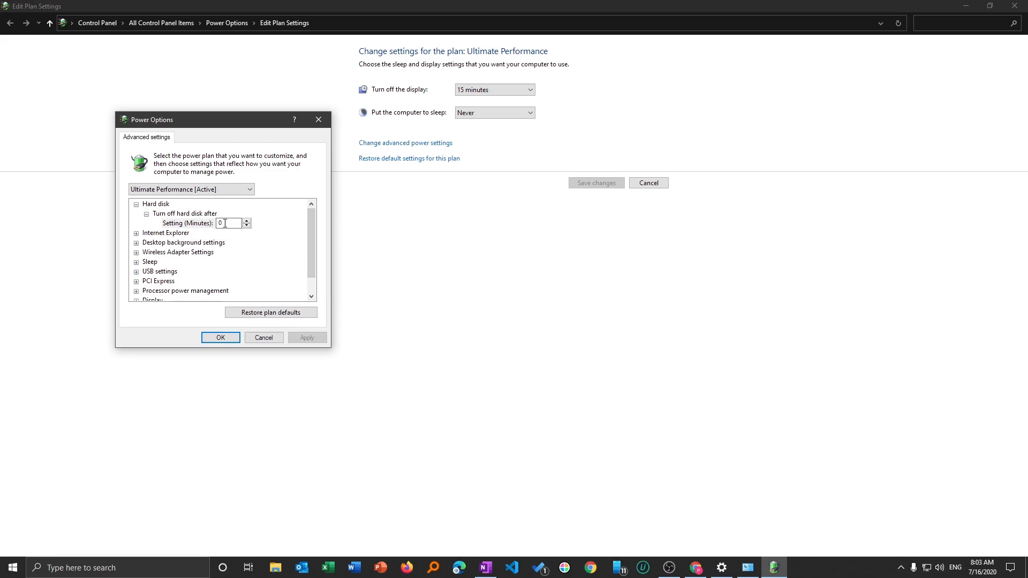
click(136, 233)
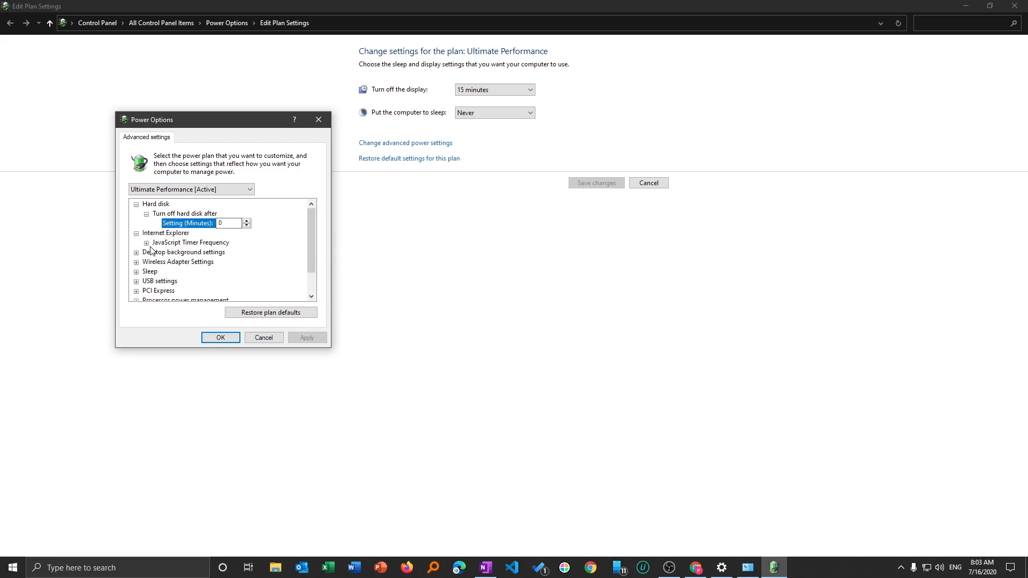
Step: Set Internet Explorer's JavaScript Timer Frequency to Maximum Performance
click(147, 243)
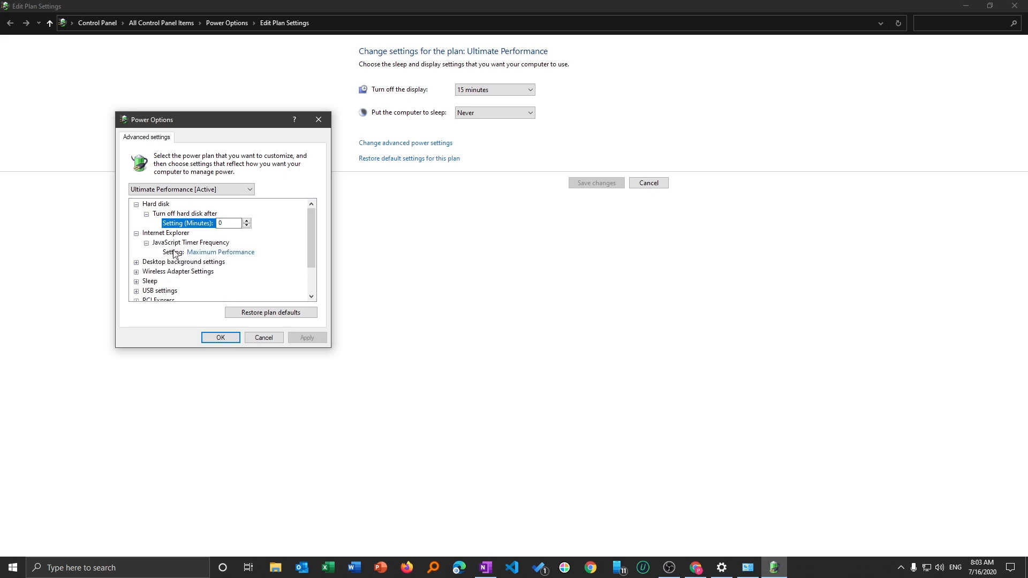
click(230, 254)
click(253, 255)
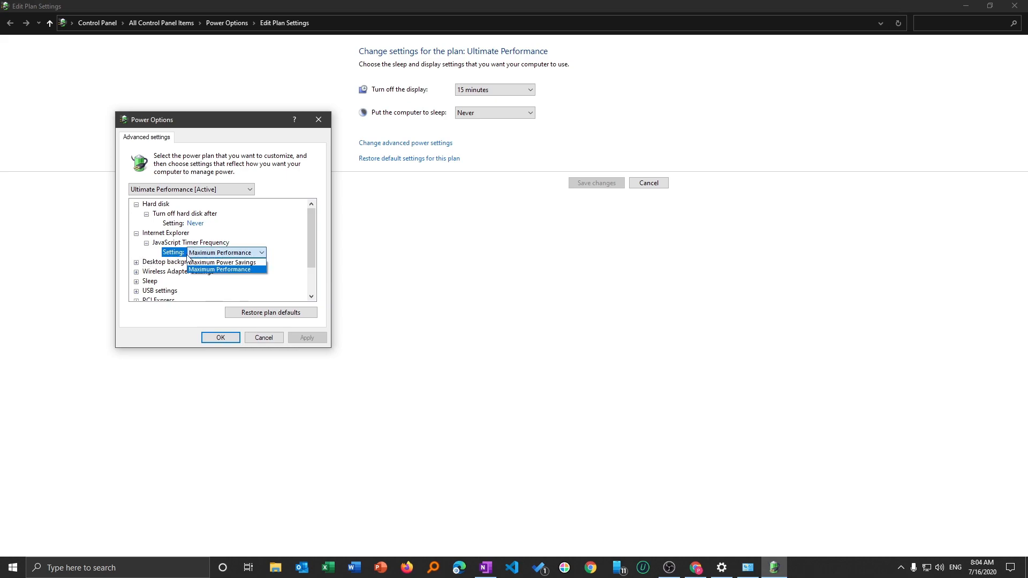
click(220, 269)
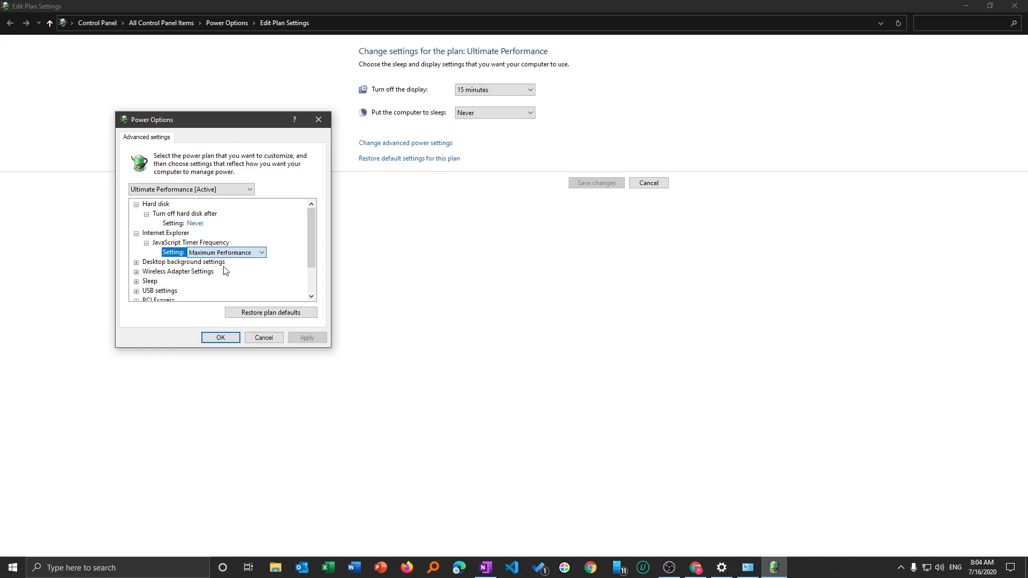
Step: Keep Desktop background Slide show Available and review the Wireless Adapter Power Saving Mode
click(137, 262)
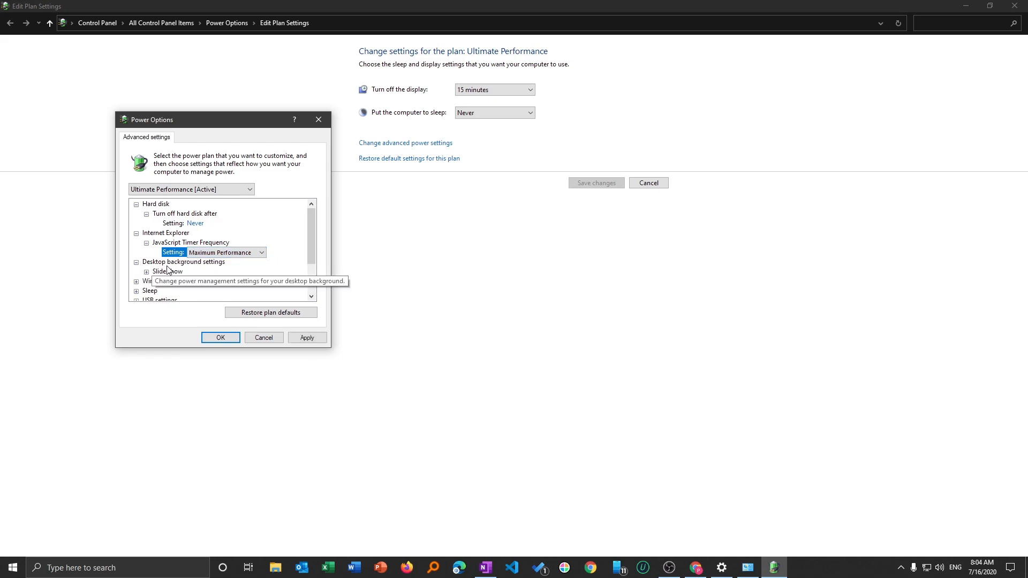
click(146, 271)
scroll(212, 273, down, 1)
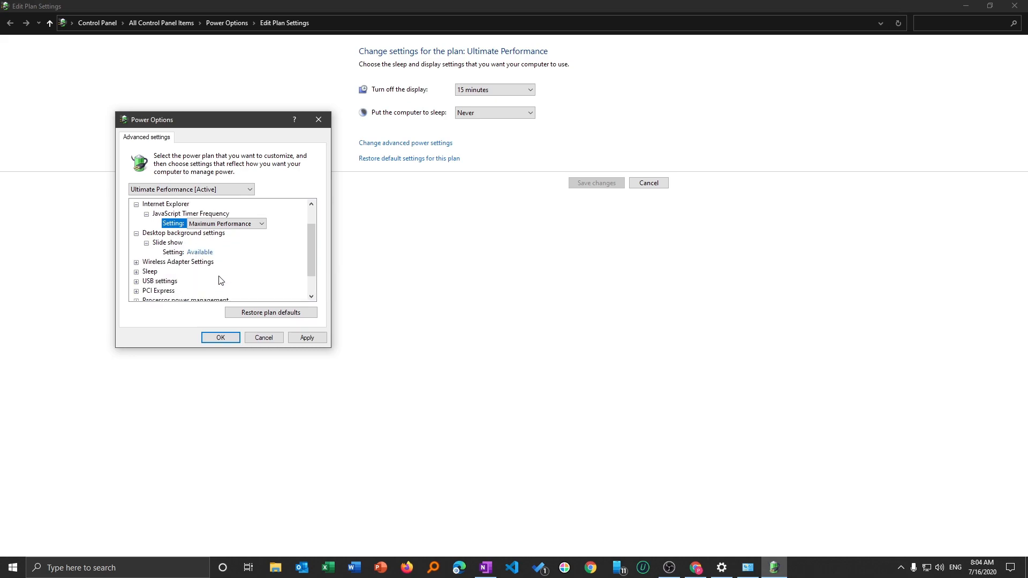
click(201, 252)
click(225, 253)
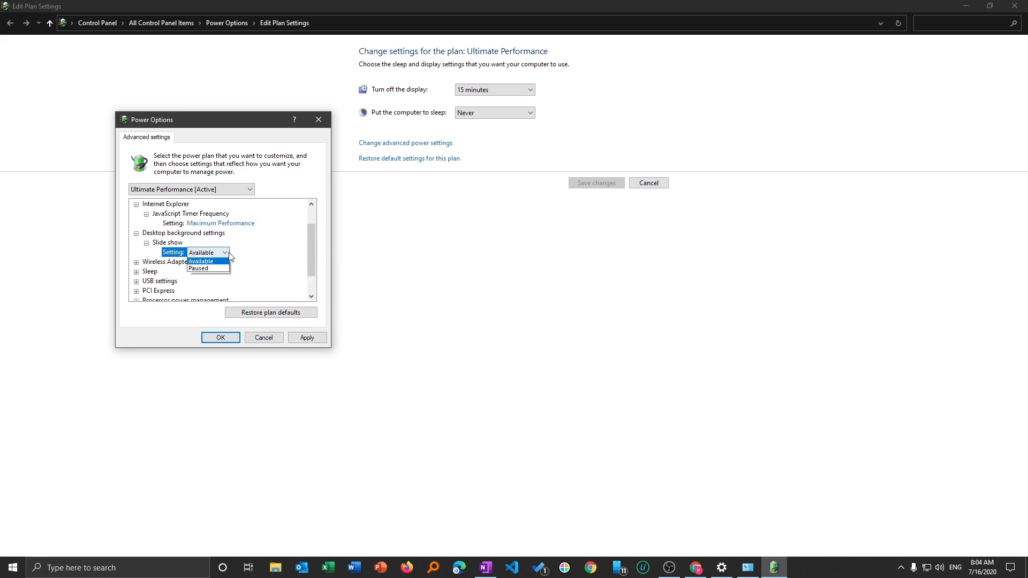
click(261, 249)
click(137, 262)
click(147, 271)
scroll(270, 267, down, 2)
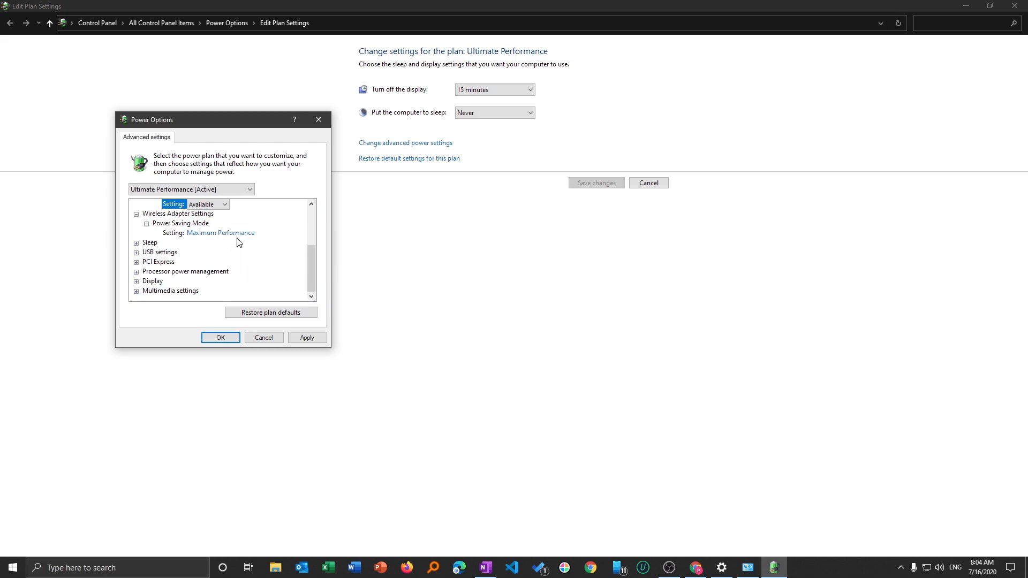
Step: Review Sleep values: Sleep after, hybrid sleep, Hibernate after 0 minutes, wake timers Enable; expand USB
click(136, 244)
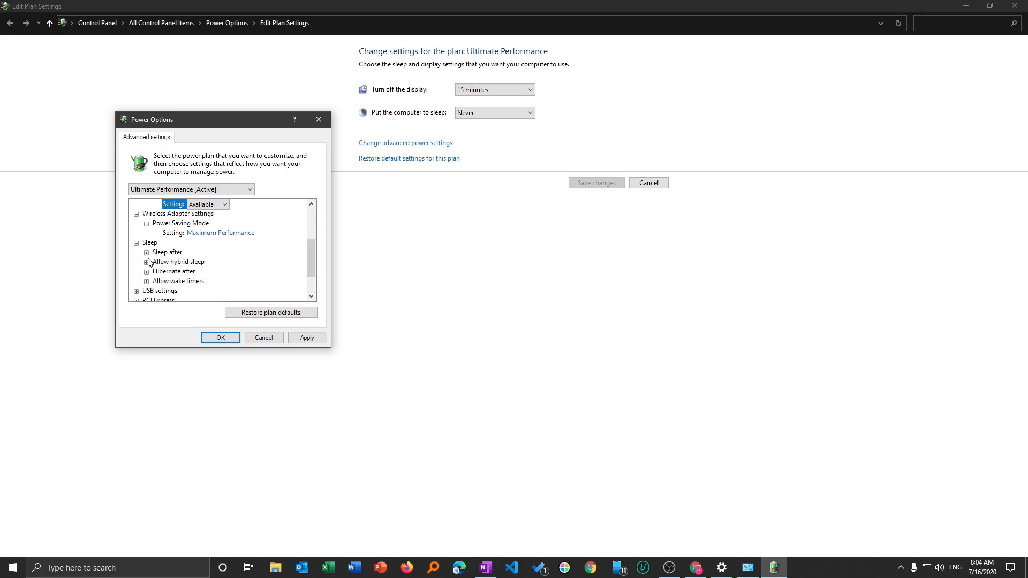
click(146, 252)
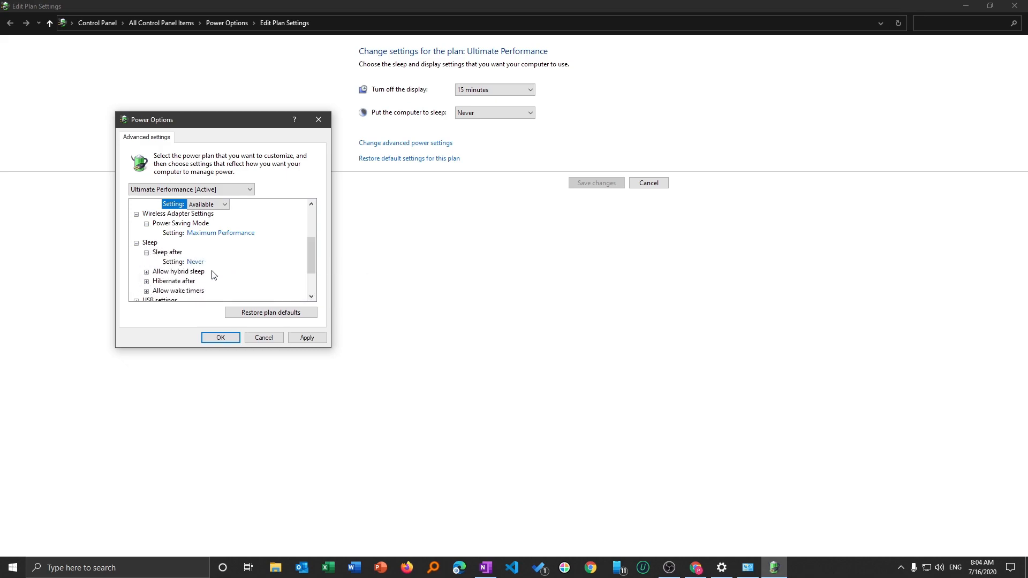
scroll(219, 274, down, 1)
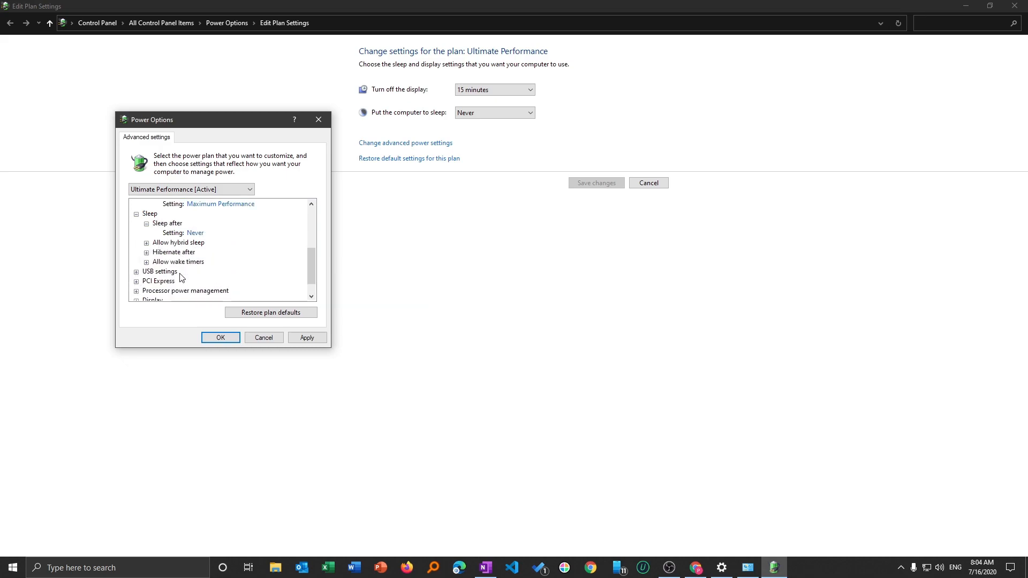
click(146, 243)
scroll(255, 265, down, 1)
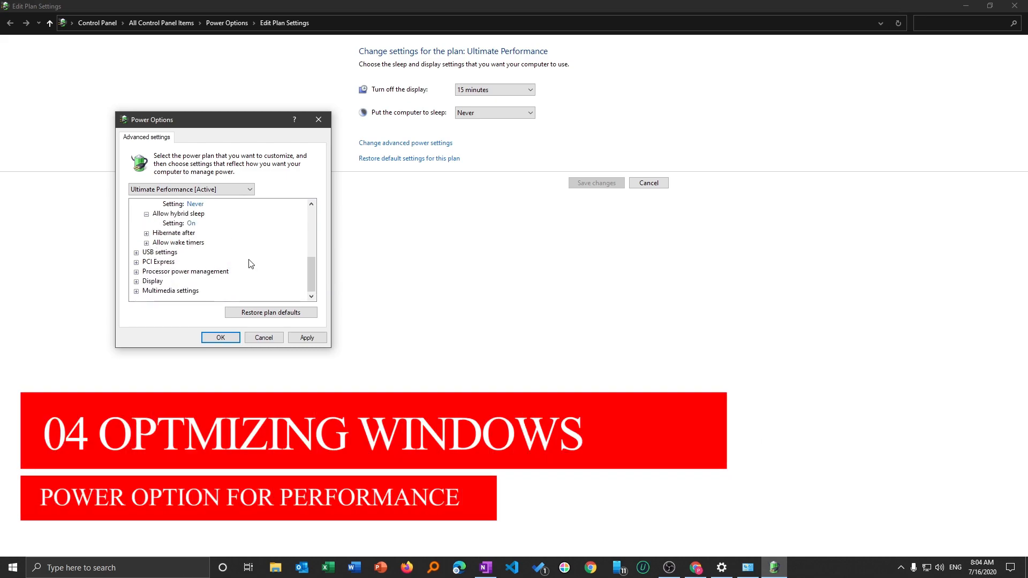
click(147, 234)
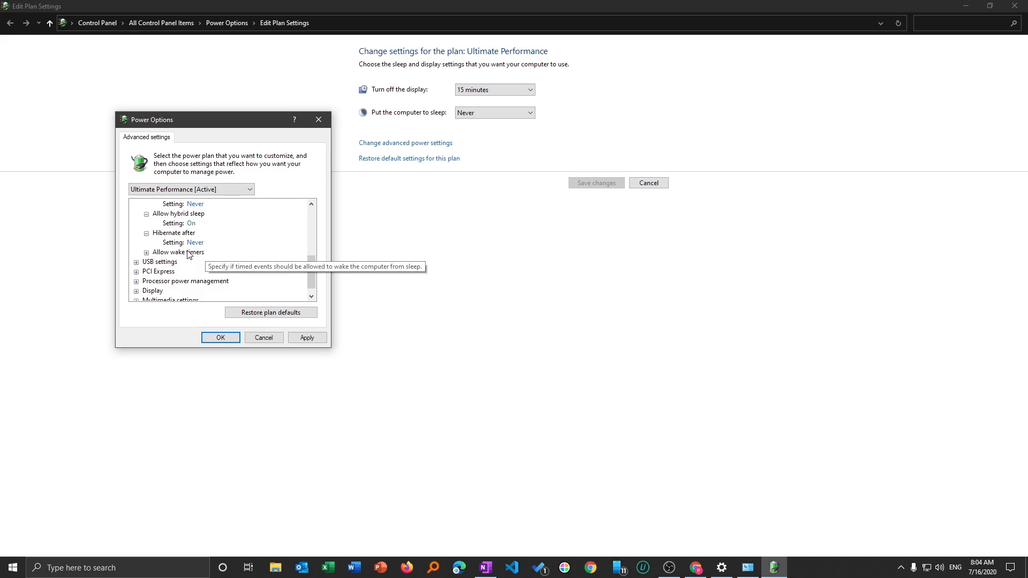
click(195, 243)
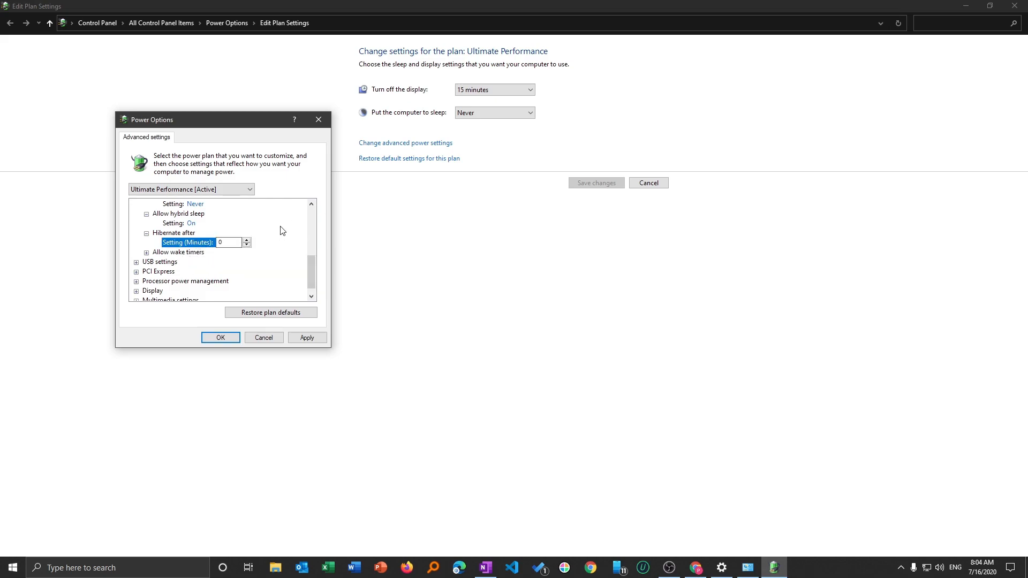
click(147, 252)
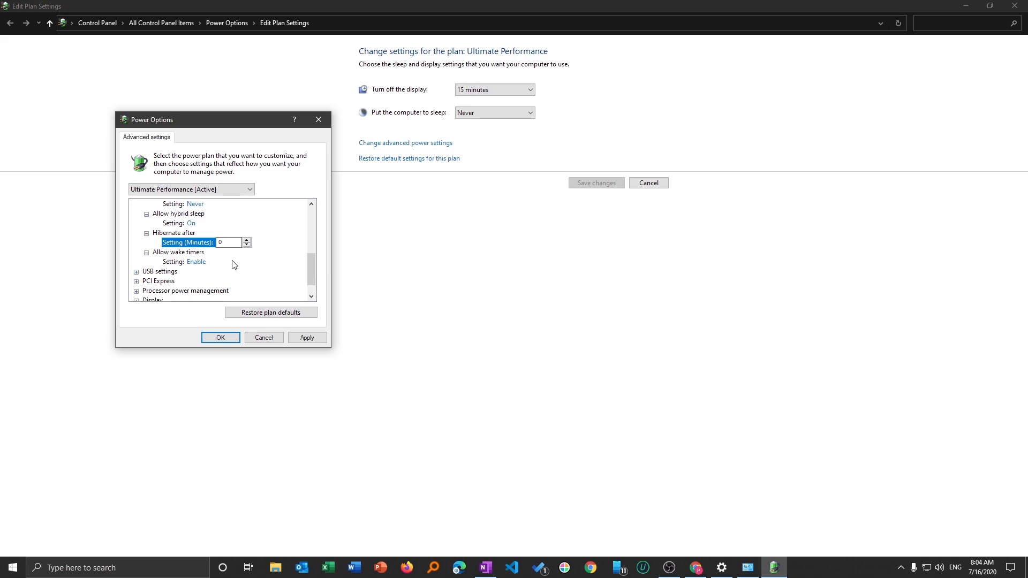
scroll(160, 256, down, 1)
click(136, 252)
Step: Review USB selective suspend, PCI Express Link State Power Management and processor state and cooling values
click(146, 261)
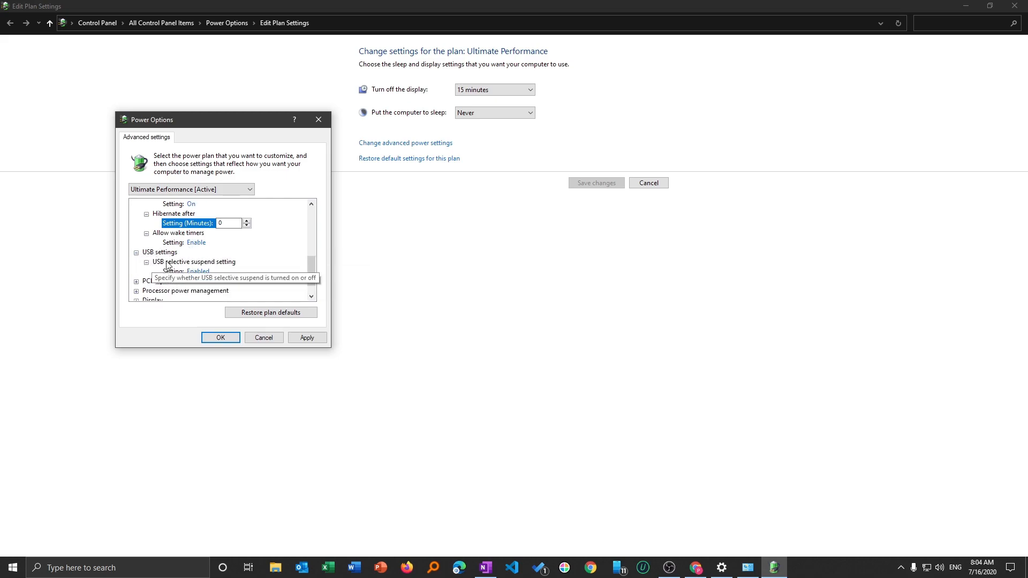
scroll(266, 261, down, 1)
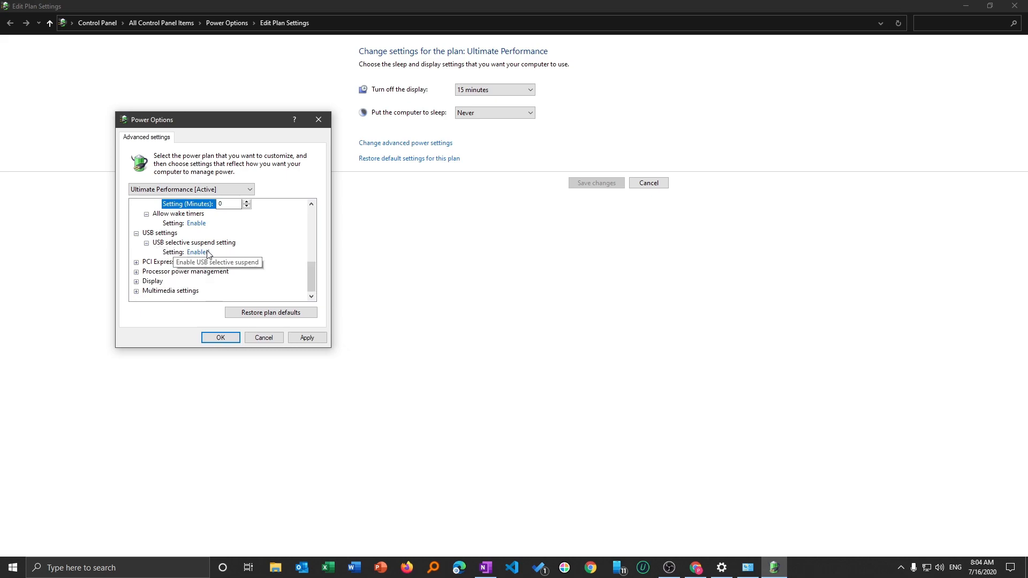
click(135, 262)
click(147, 272)
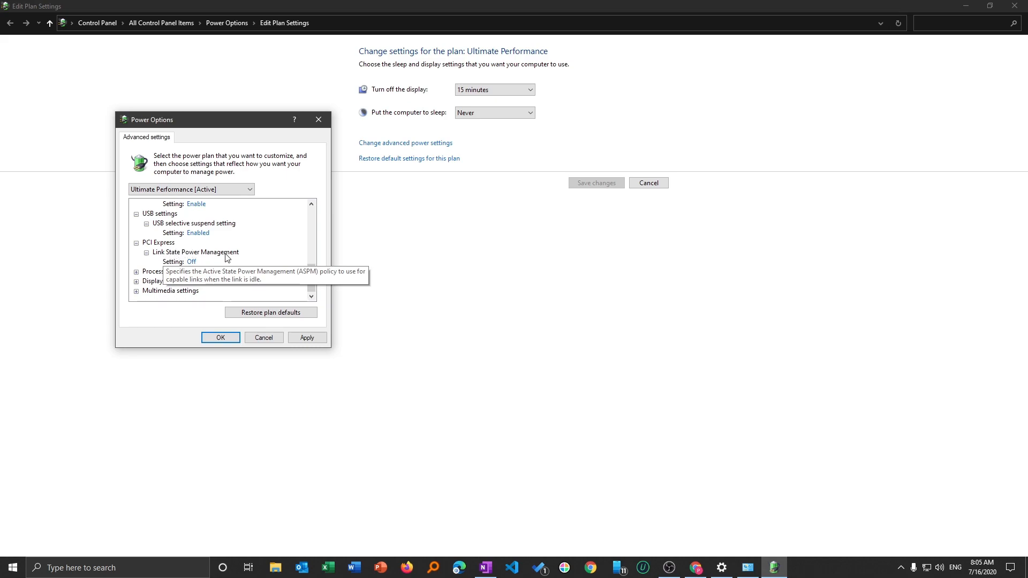
click(136, 271)
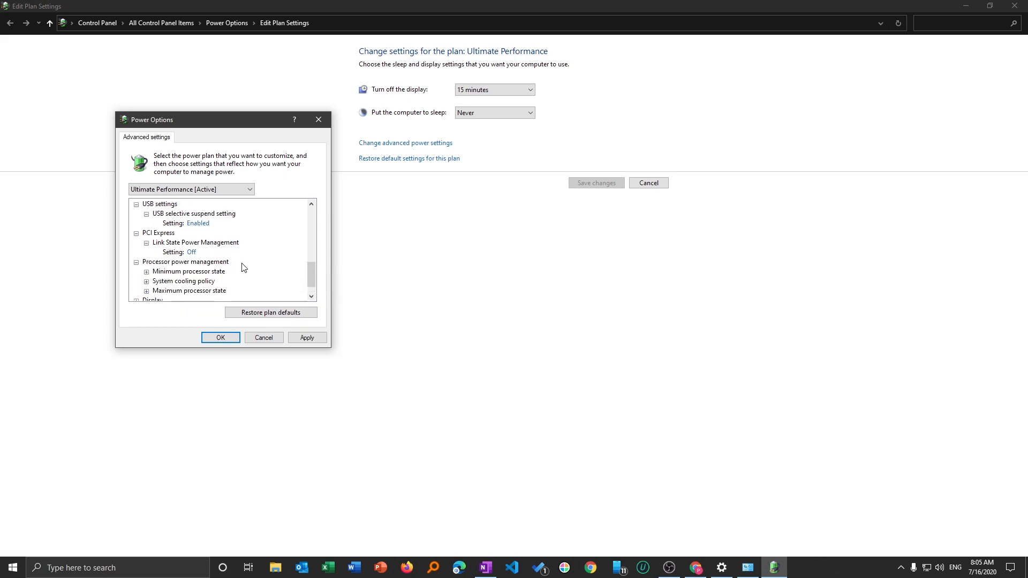
click(146, 272)
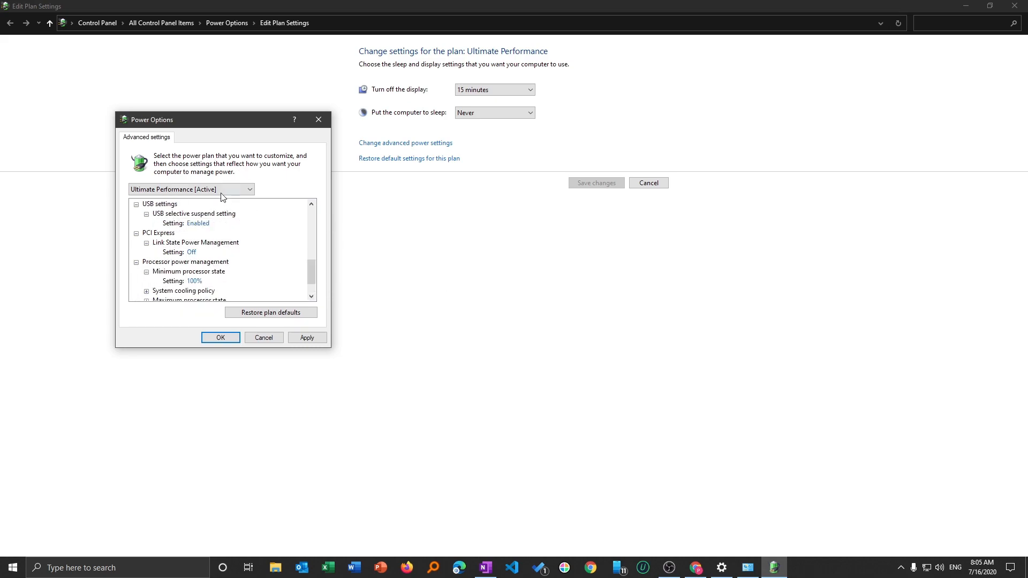
scroll(228, 254, down, 1)
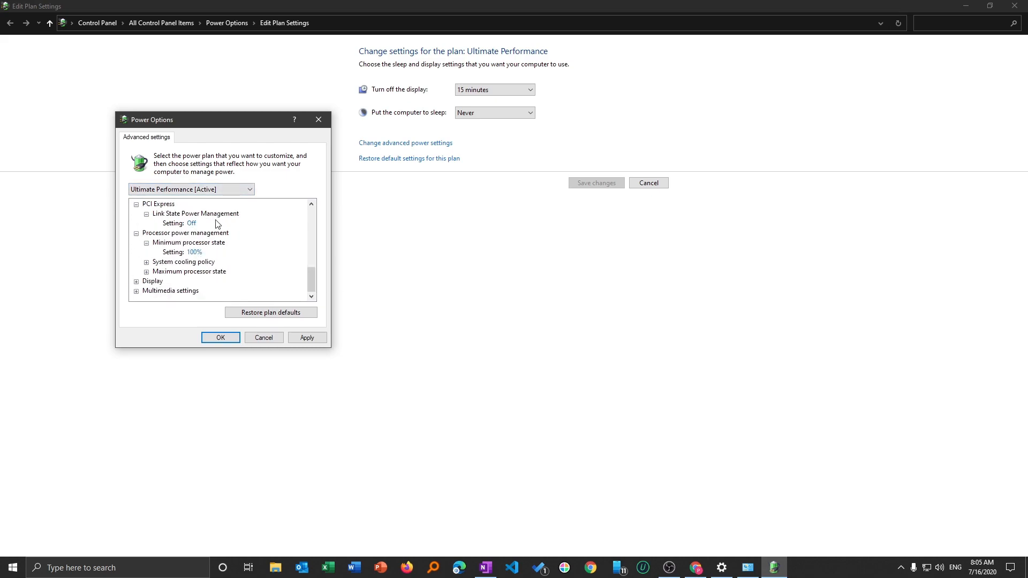
click(146, 261)
scroll(229, 260, down, 1)
click(146, 272)
Step: Review Display turn-off time and Multimedia sharing, video quality bias and video playback values
click(137, 290)
scroll(237, 277, down, 1)
click(146, 281)
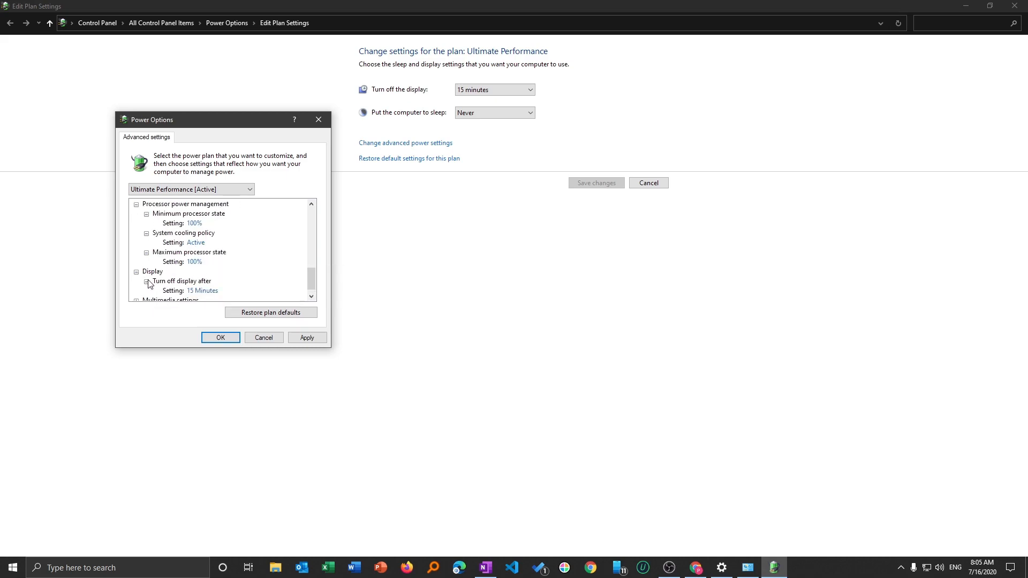
scroll(238, 262, down, 1)
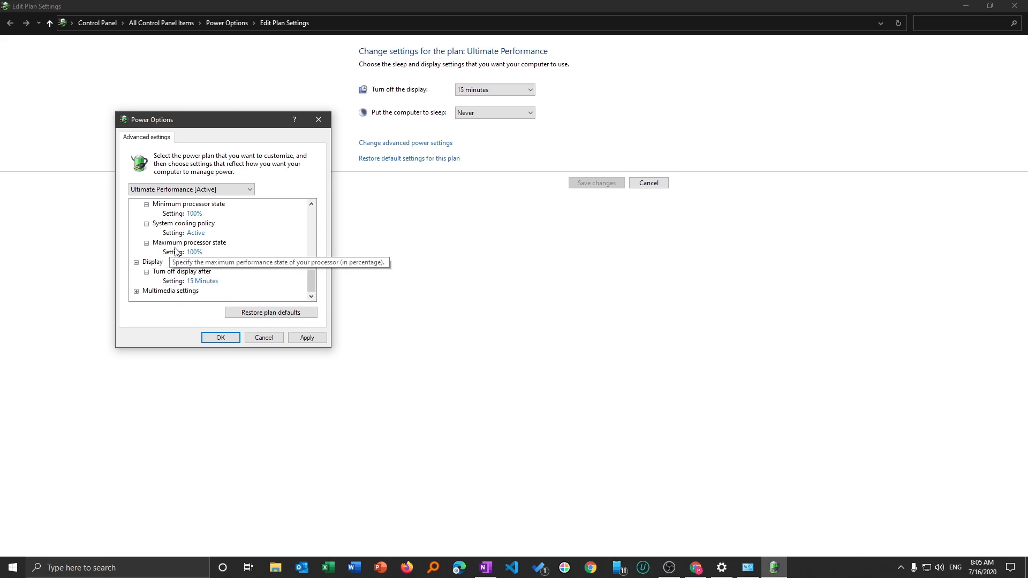
click(136, 290)
click(147, 271)
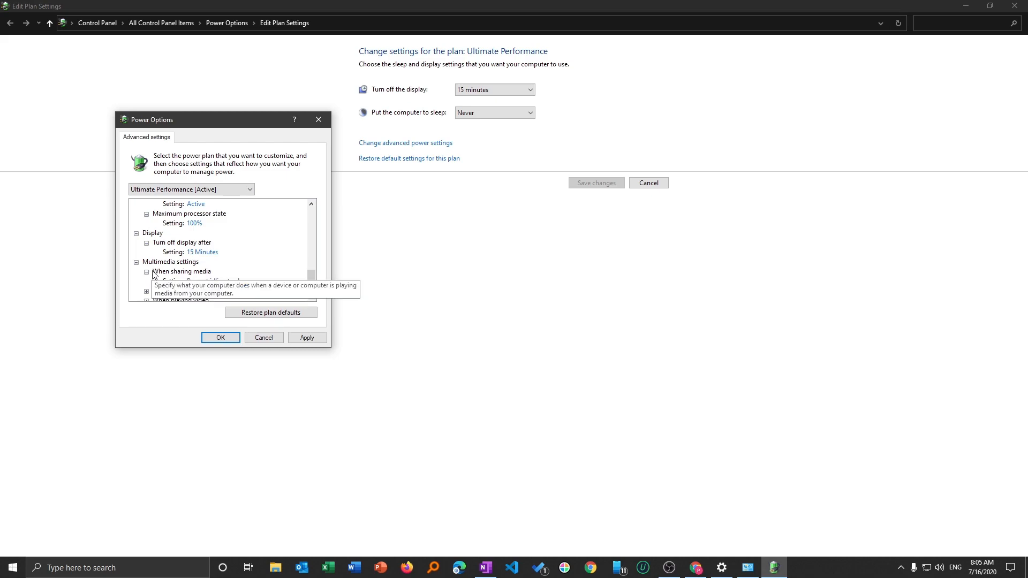
click(146, 281)
click(146, 298)
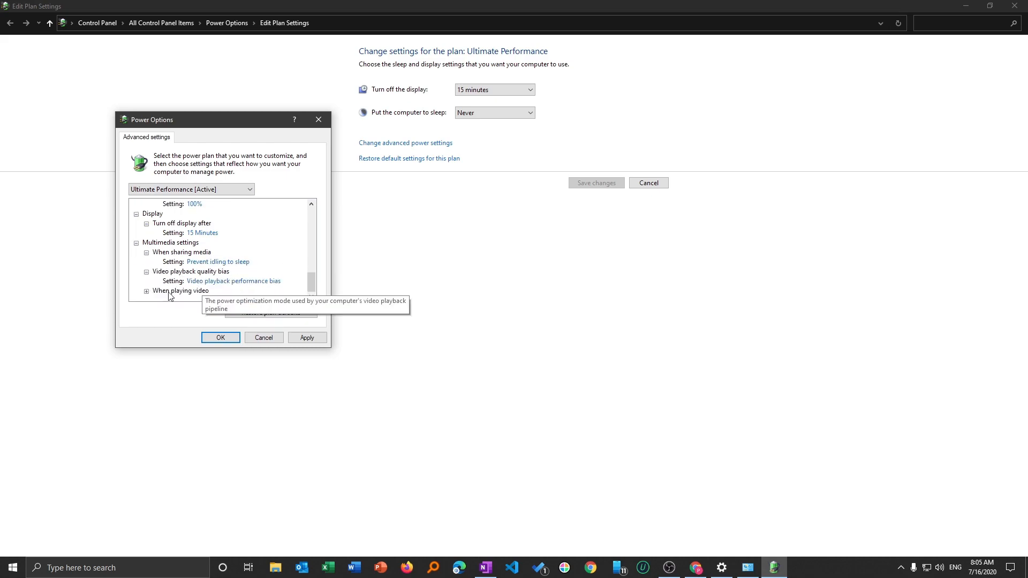
click(146, 292)
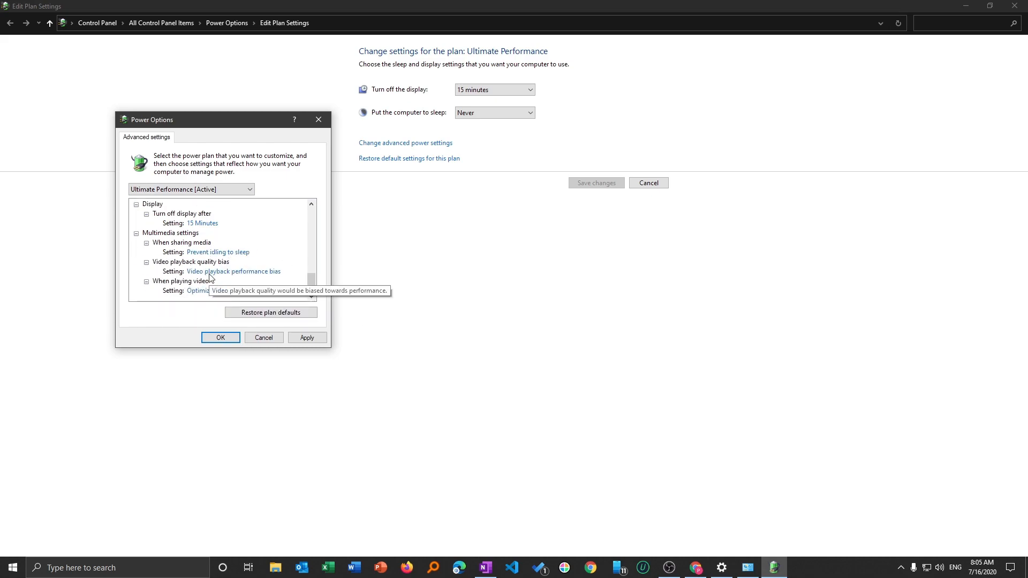
scroll(293, 258, up, 15)
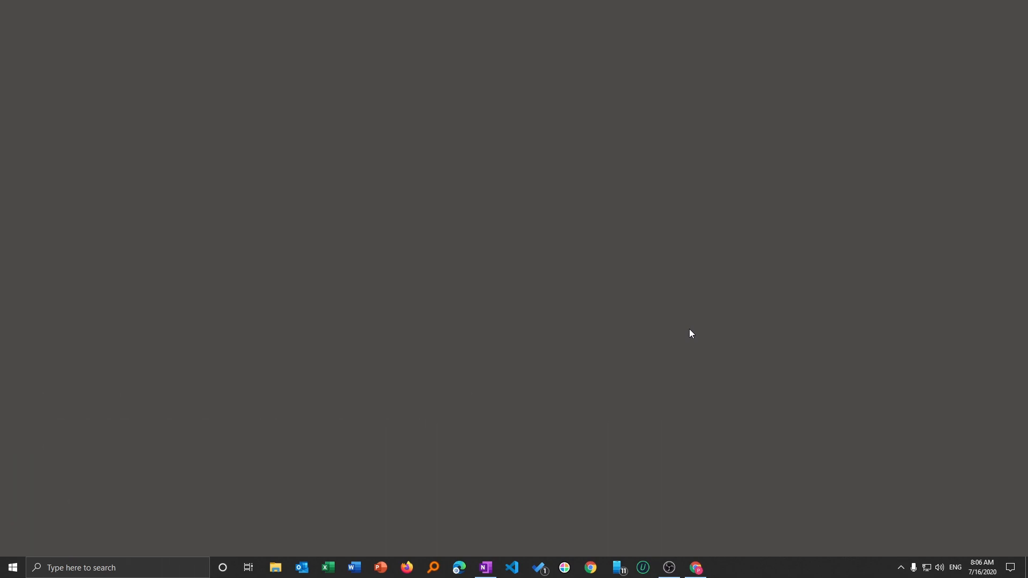
Step: Search Start for 'syste' and open System Properties on its Advanced tab
click(38, 569)
click(12, 572)
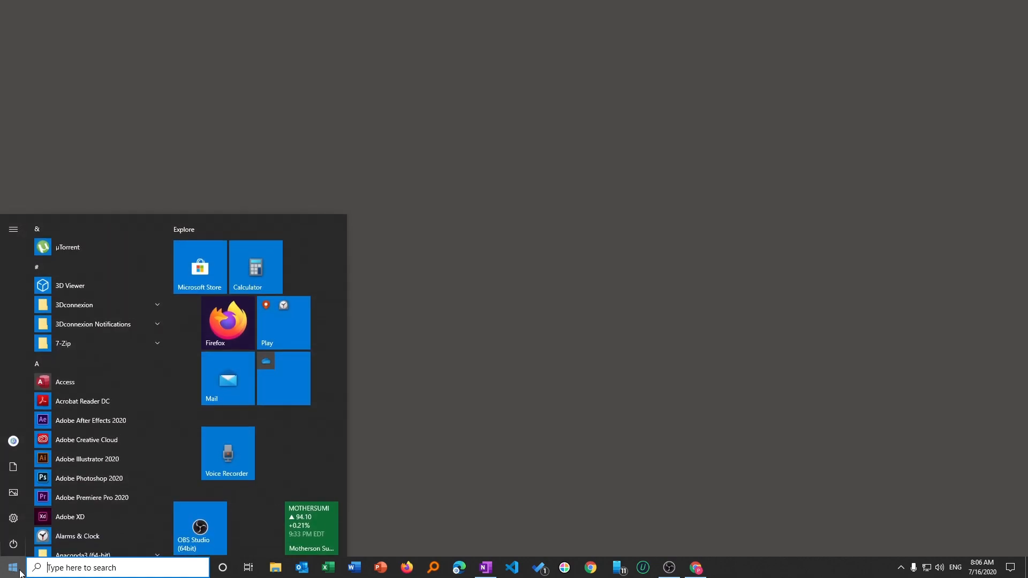
text(syste)
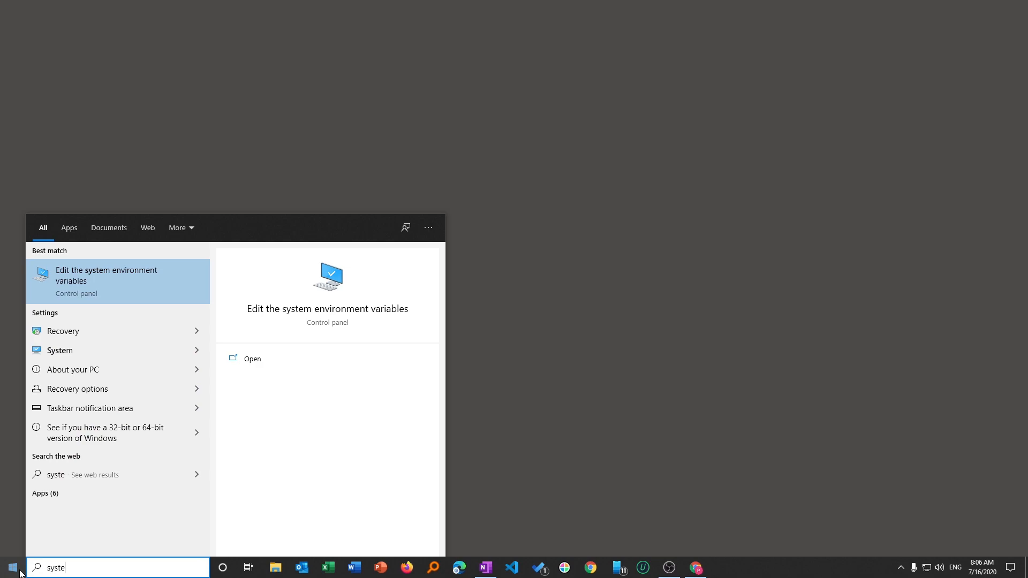
click(153, 295)
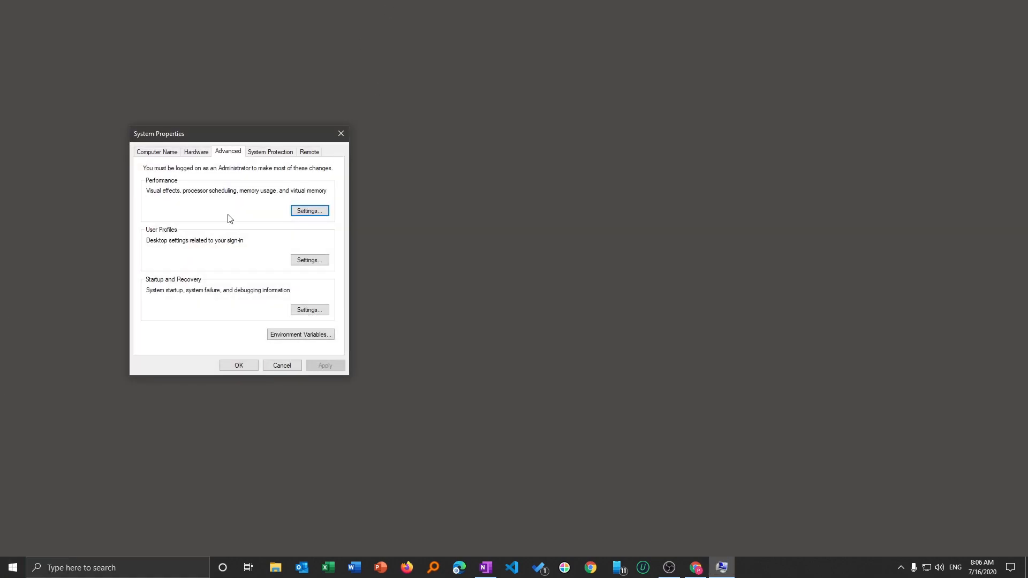
Step: In Performance Options, choose Adjust for best performance and apply it
click(310, 211)
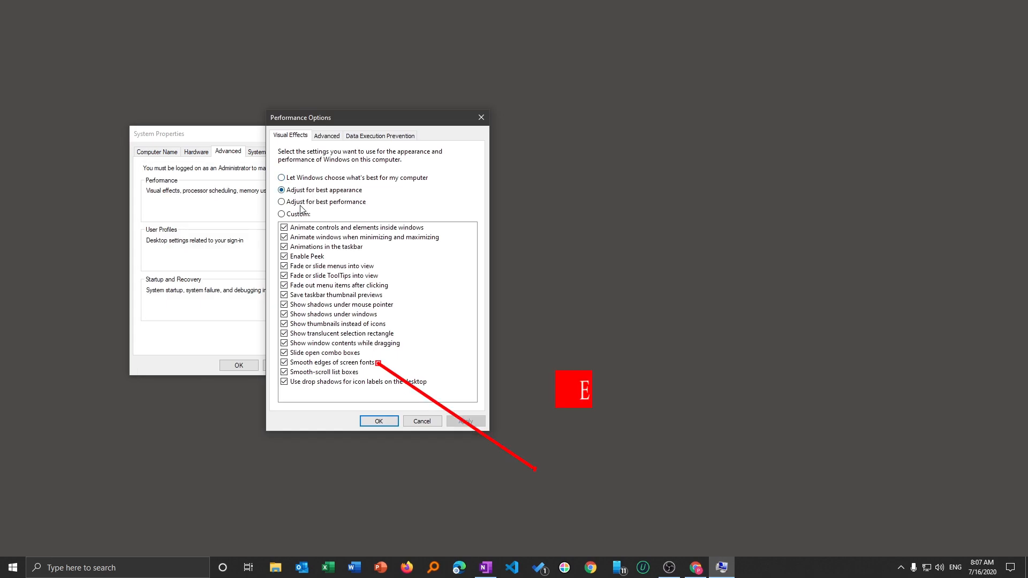
click(282, 203)
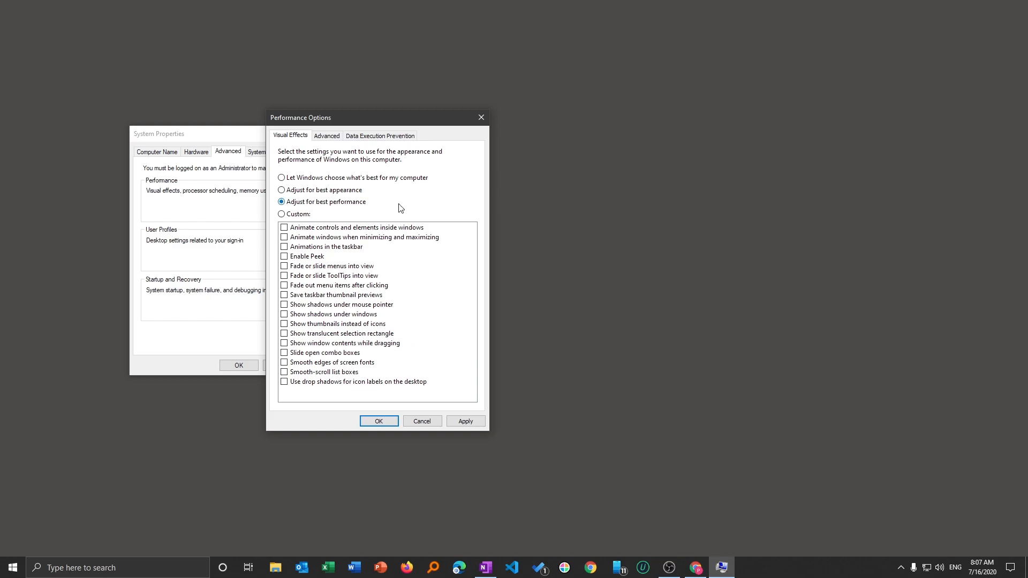
click(463, 420)
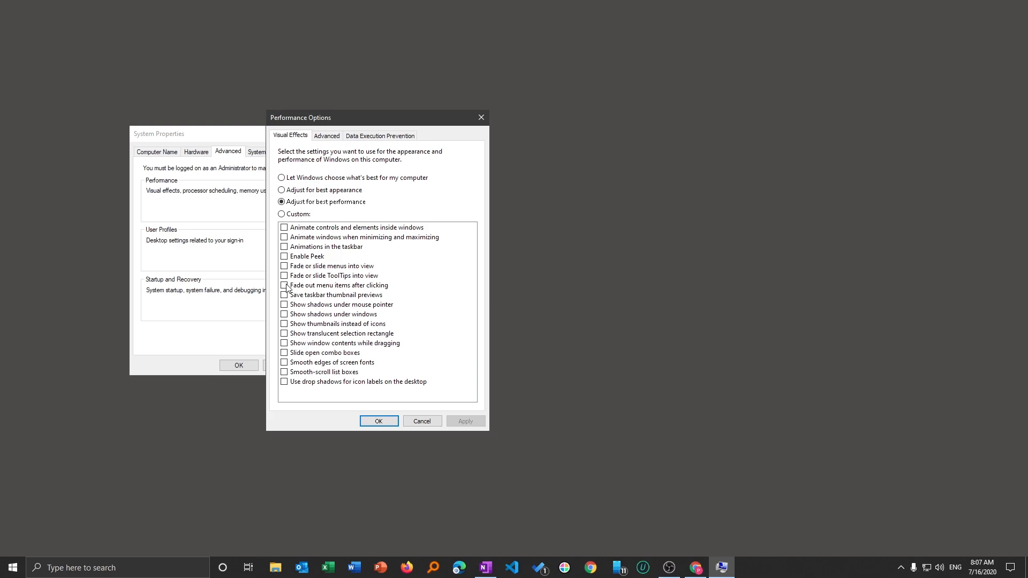
Step: Try custom thumbnail and shadow effects, revert to best performance, and confirm both dialogs
click(286, 313)
click(286, 305)
click(284, 295)
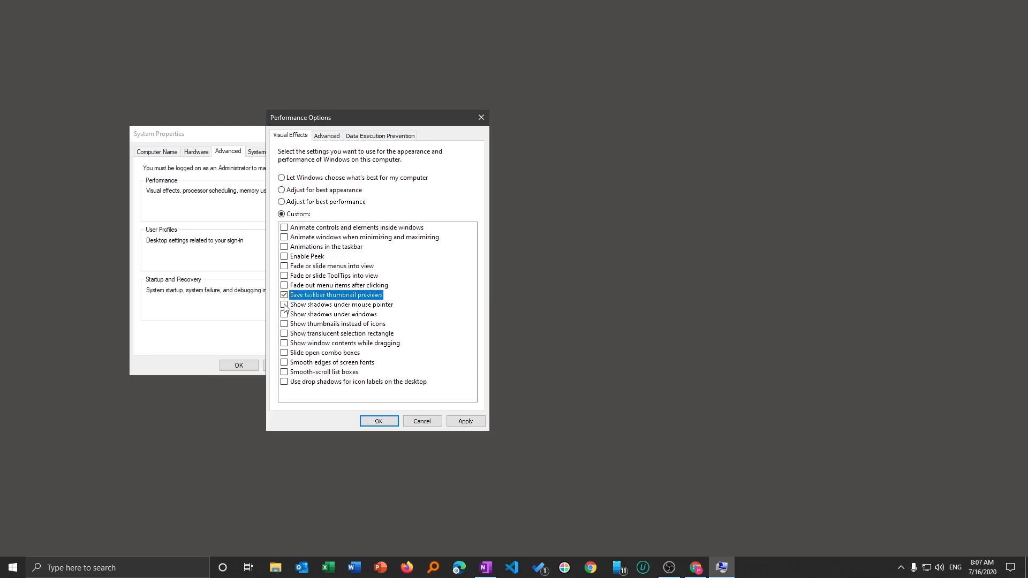
click(285, 305)
click(285, 314)
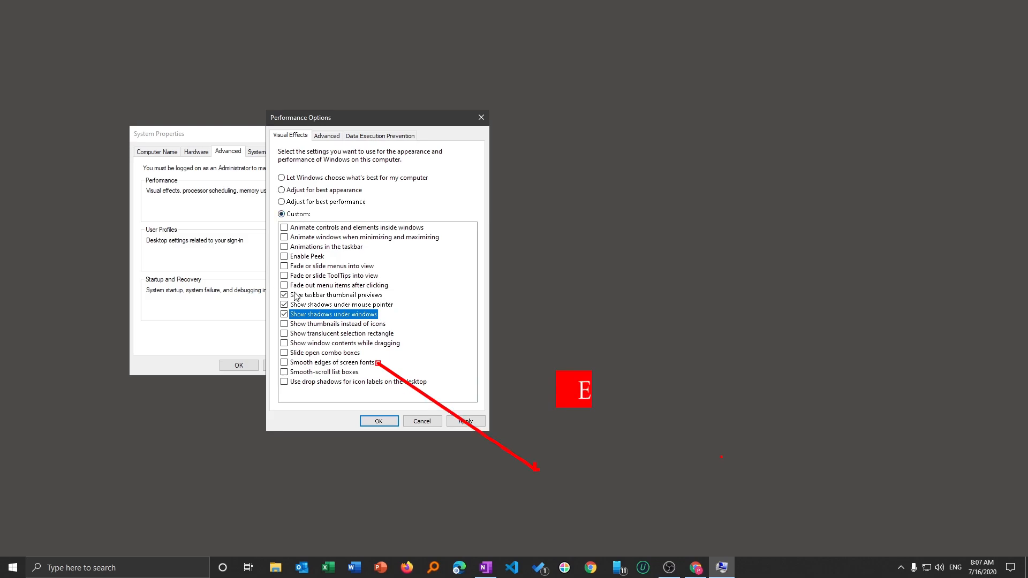
click(284, 294)
click(284, 314)
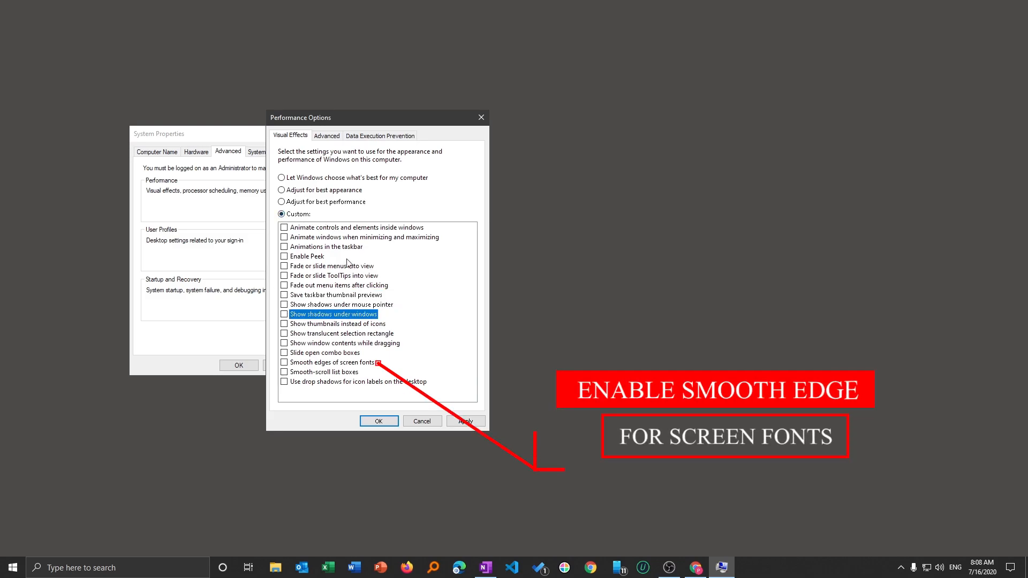
click(283, 204)
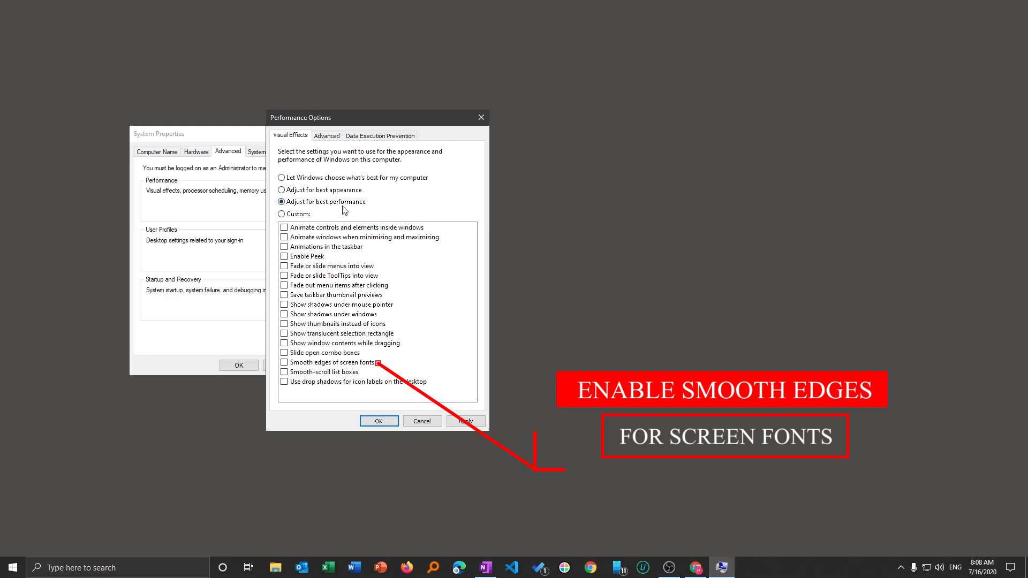
click(380, 421)
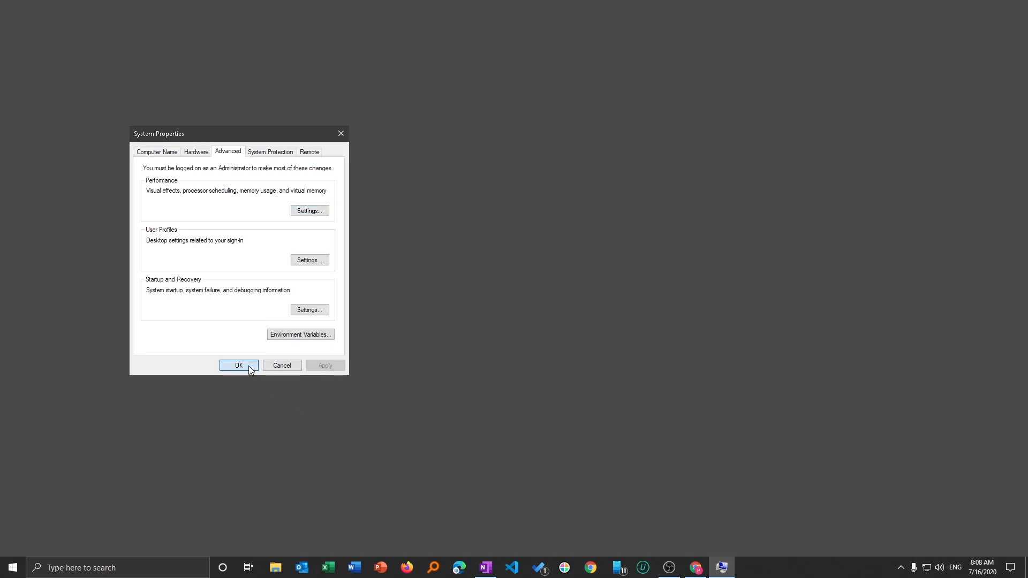
click(238, 365)
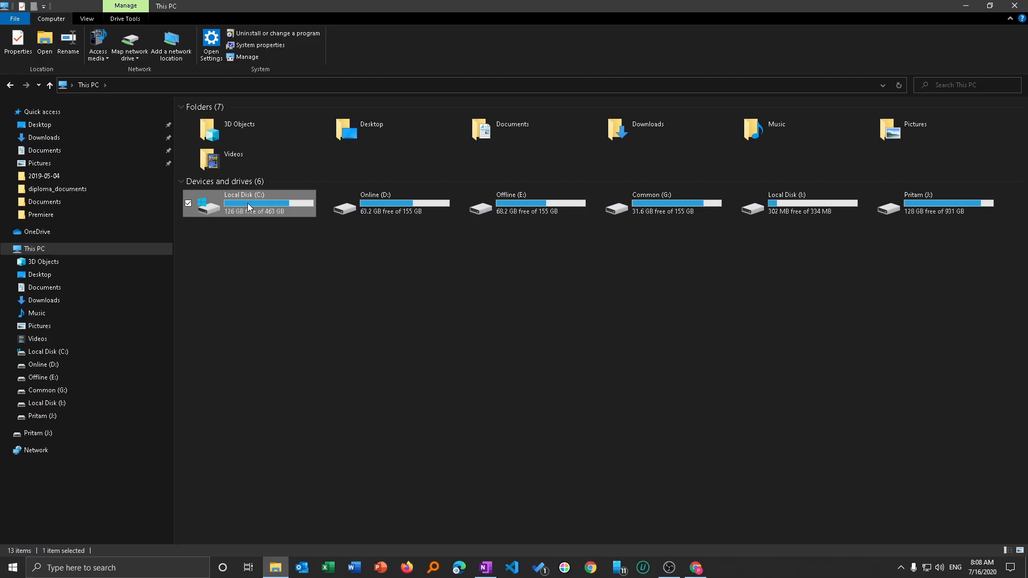
Step: Open the Properties of Local Disk (C:) from This PC
right_click(247, 203)
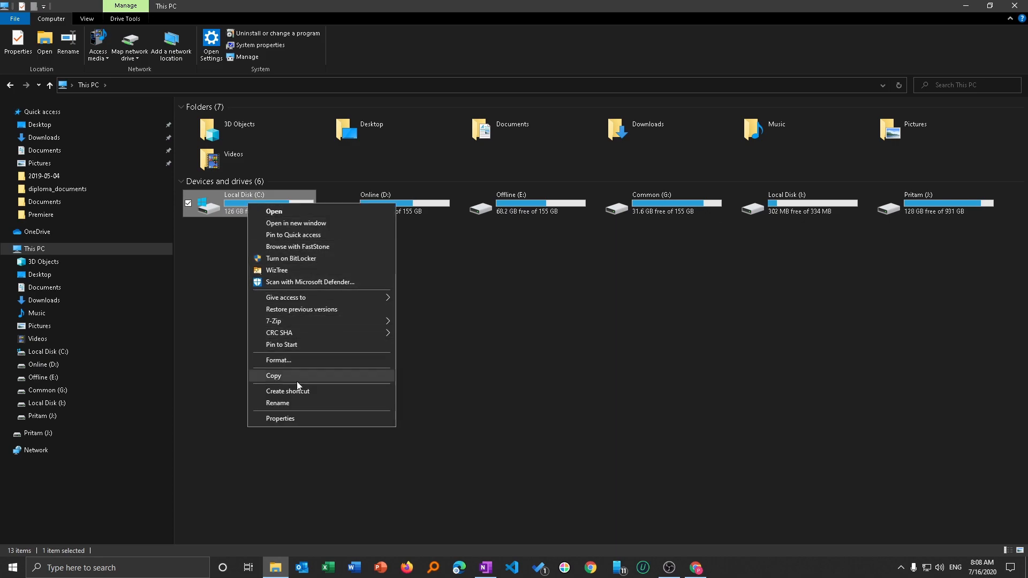
click(297, 418)
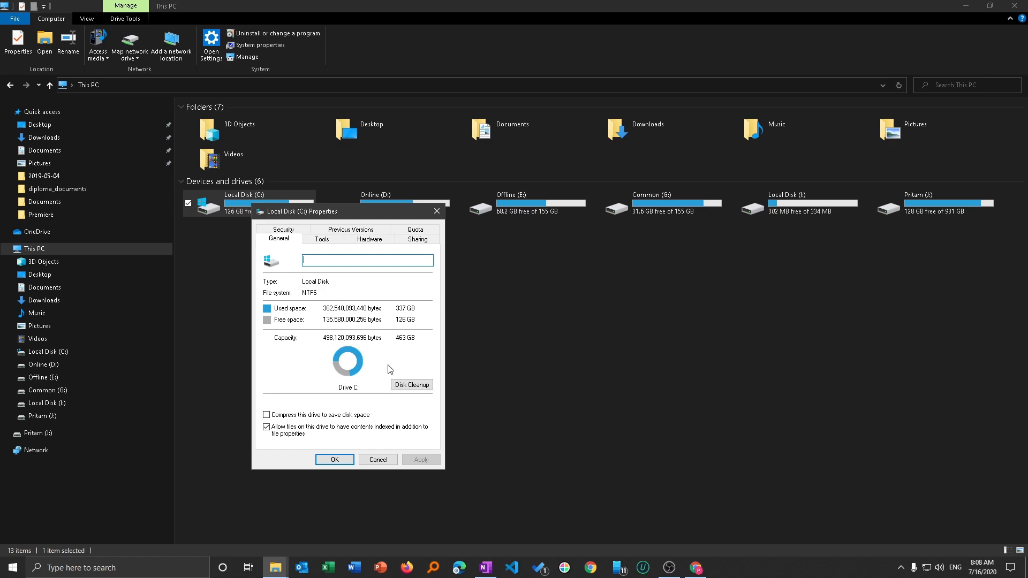
Step: Run Disk Cleanup on C: and move its window to the screen centre
click(412, 385)
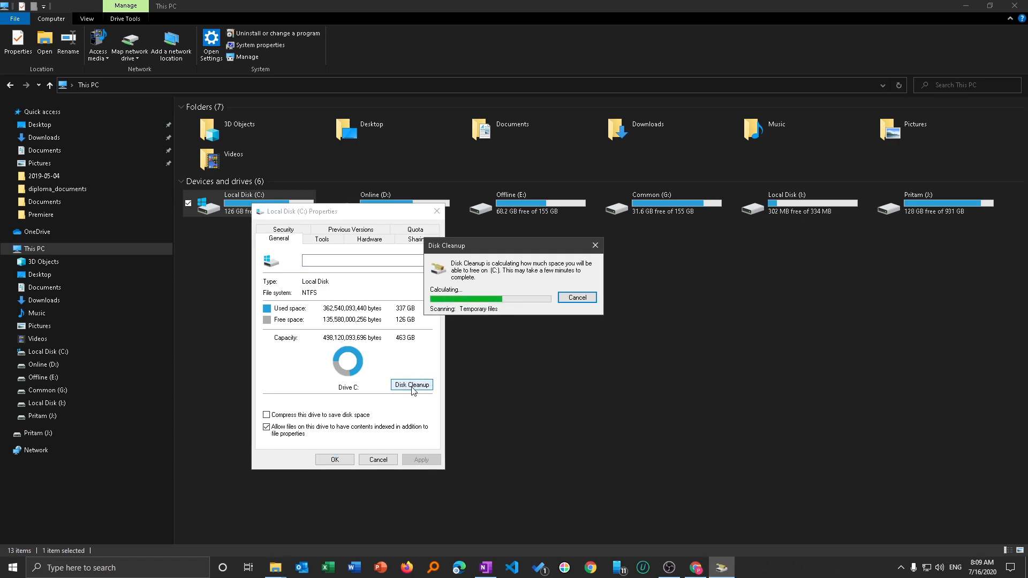
drag(120, 22, 388, 202)
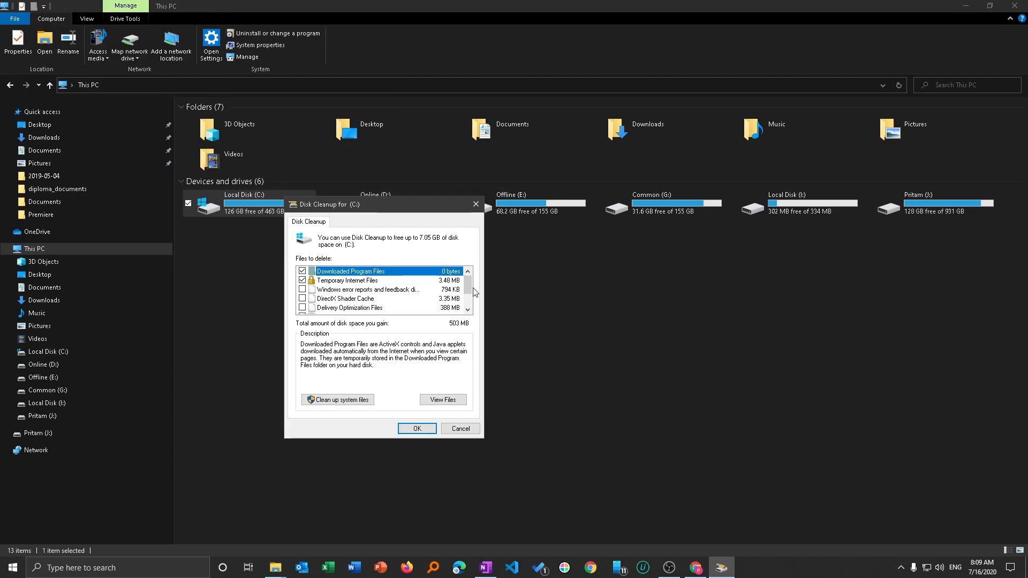
drag(468, 289, 470, 306)
scroll(469, 300, up, 3)
scroll(397, 283, down, 3)
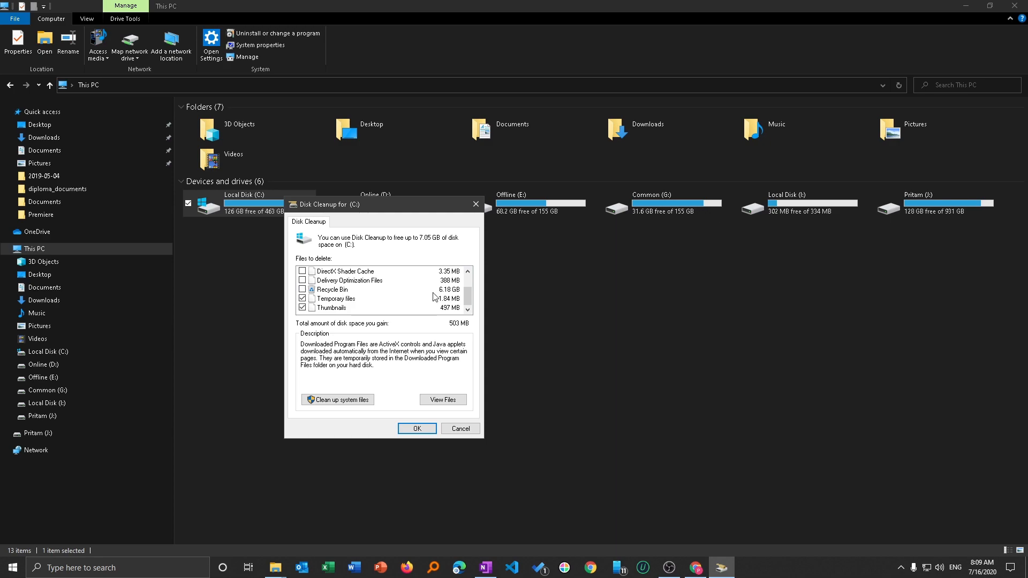
Step: Untick Temporary files, tick Recycle Bin and Delivery Optimization Files, and permanently delete them
click(302, 298)
click(302, 290)
click(302, 279)
scroll(382, 288, up, 2)
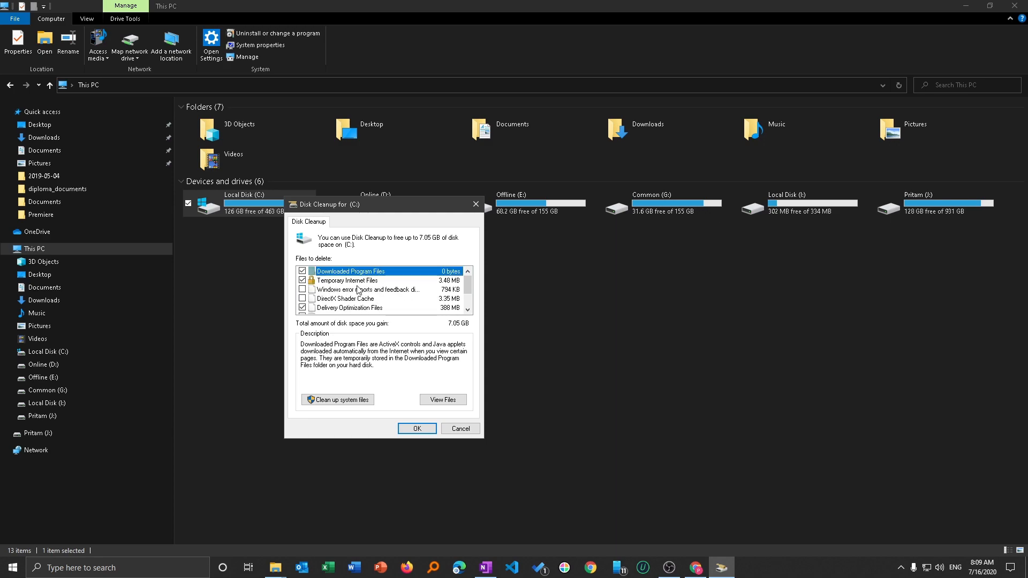
scroll(360, 293, down, 1)
scroll(359, 295, up, 1)
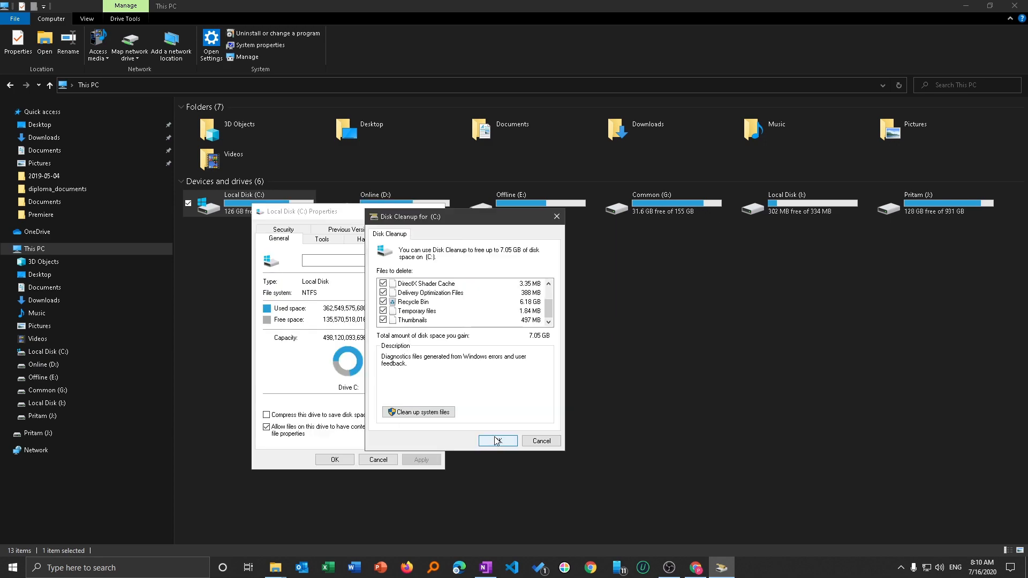
click(497, 441)
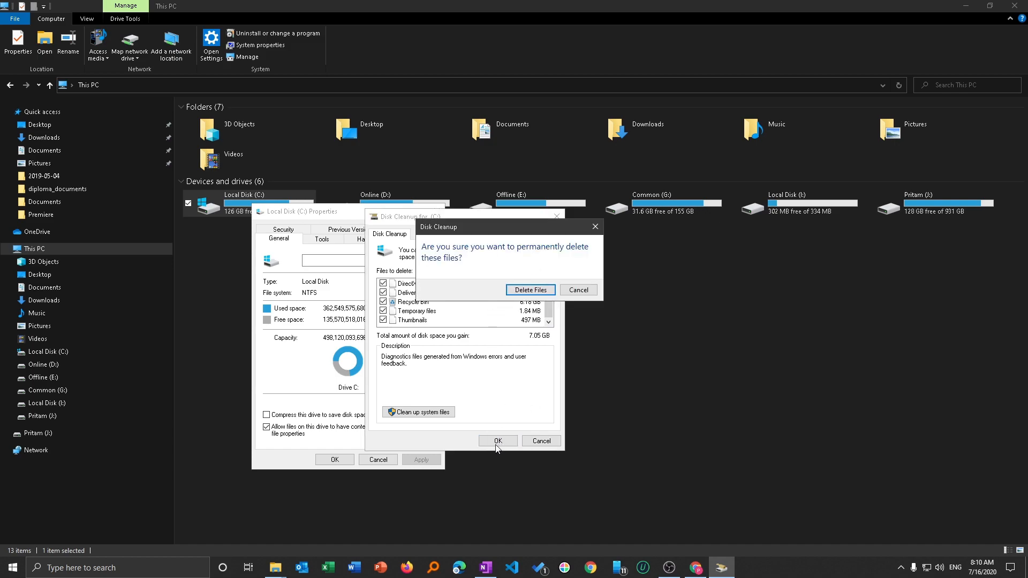
click(525, 290)
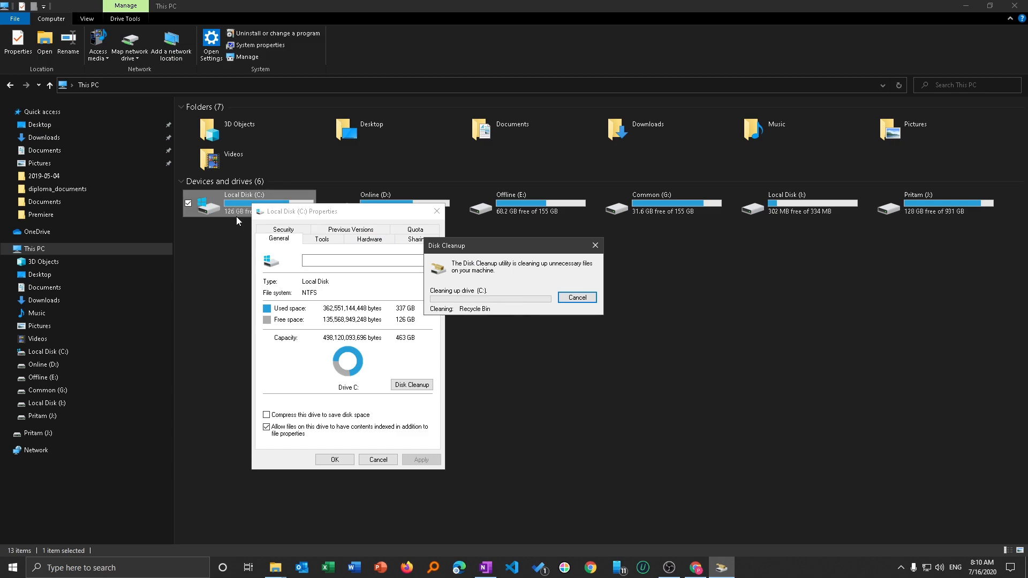
Step: Rerun Disk Cleanup on C:, this time including system files
drag(300, 212, 341, 265)
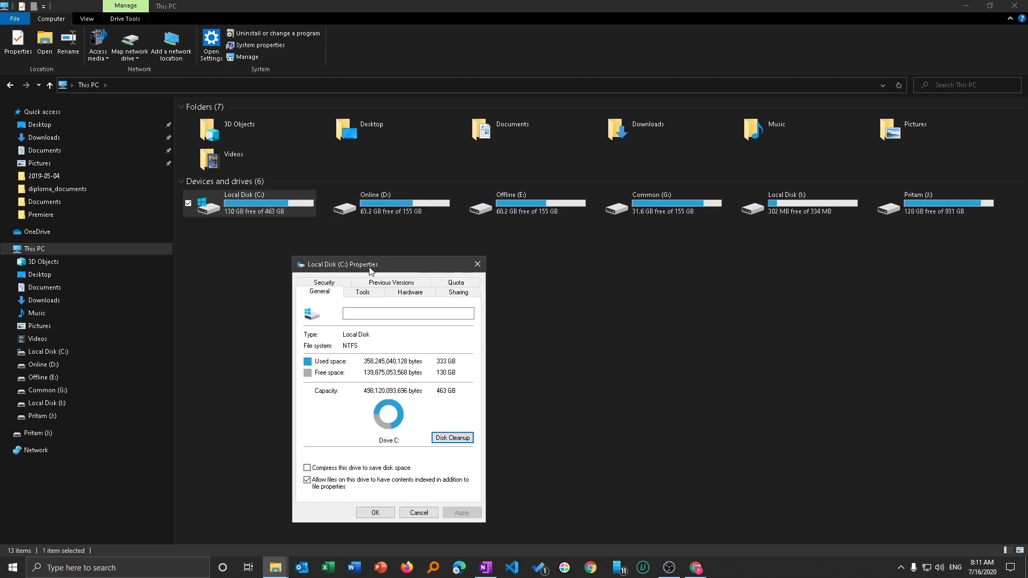
click(479, 265)
right_click(257, 269)
click(284, 311)
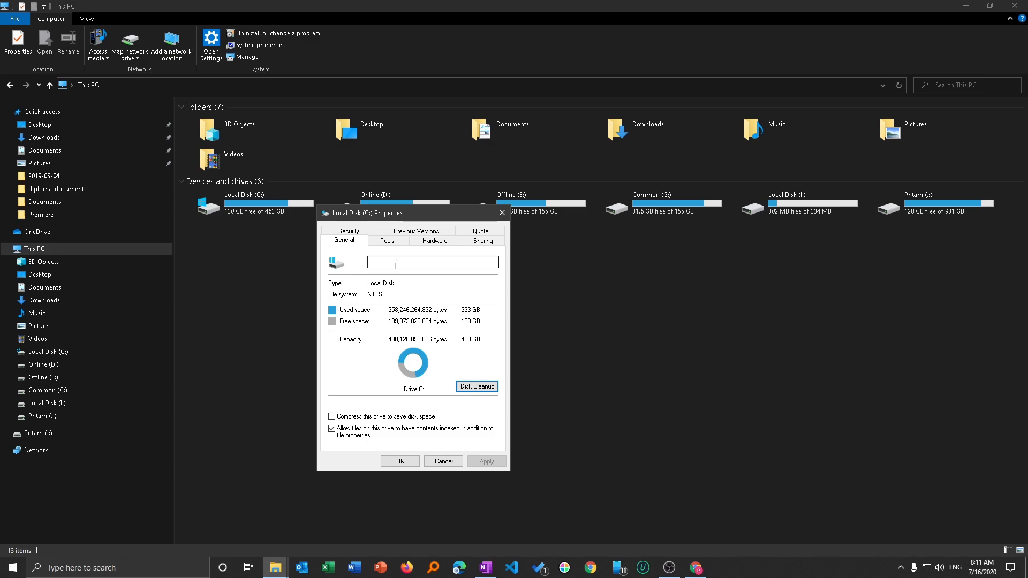
click(475, 387)
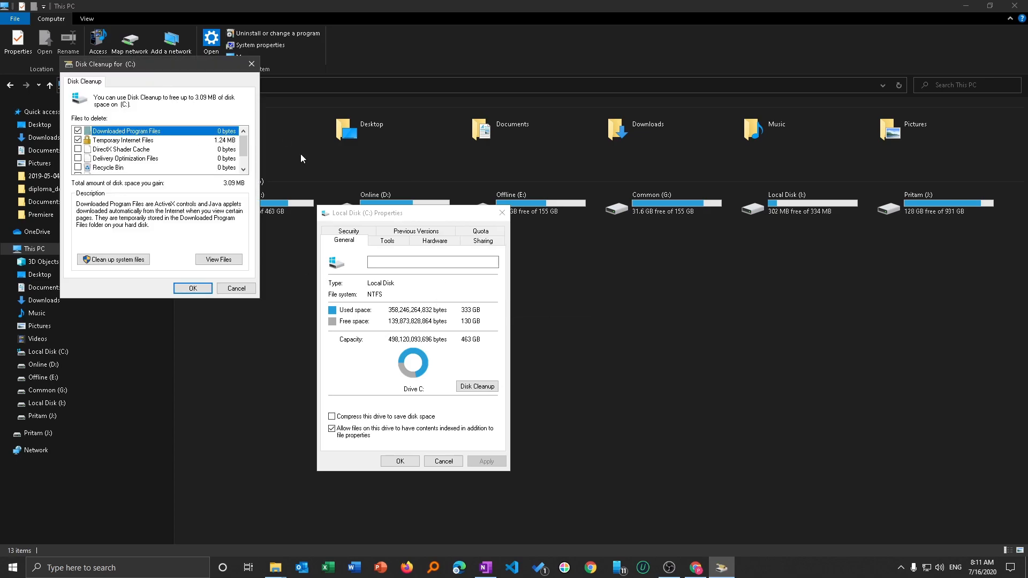
drag(169, 62, 463, 206)
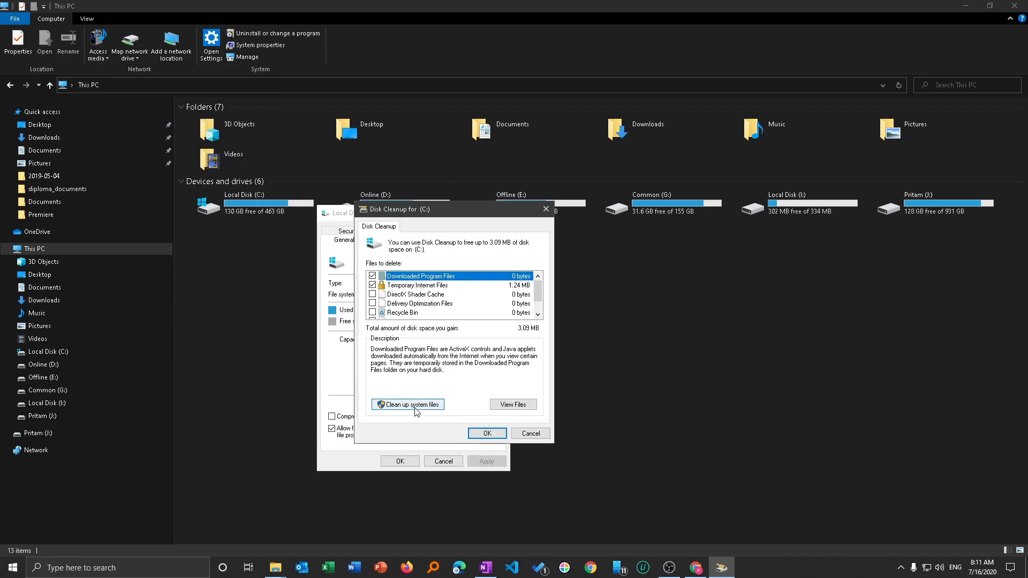
click(433, 405)
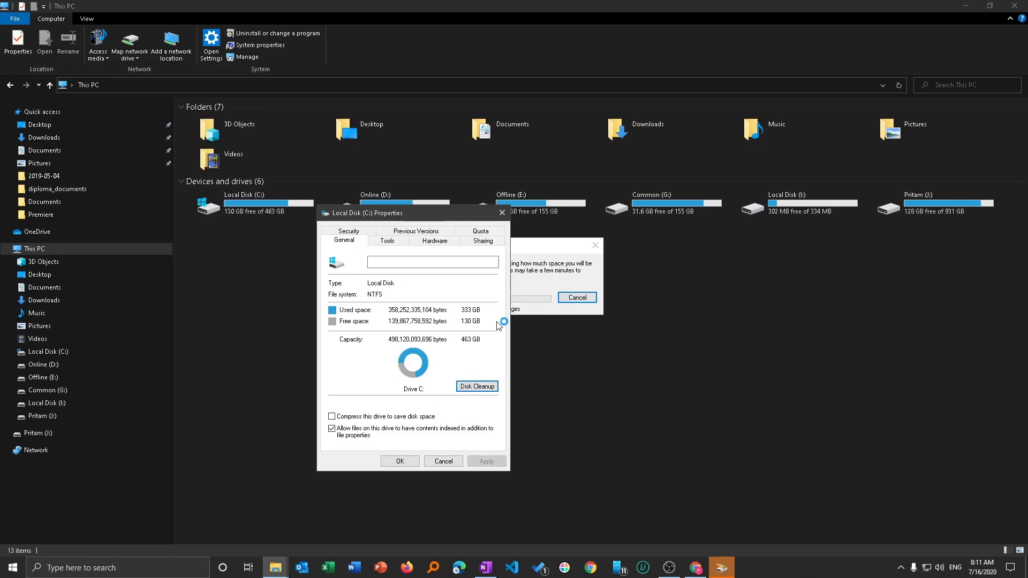
Step: Permanently delete the 5.18 GB of system files, mostly Windows Update Cleanup, from C:
click(560, 252)
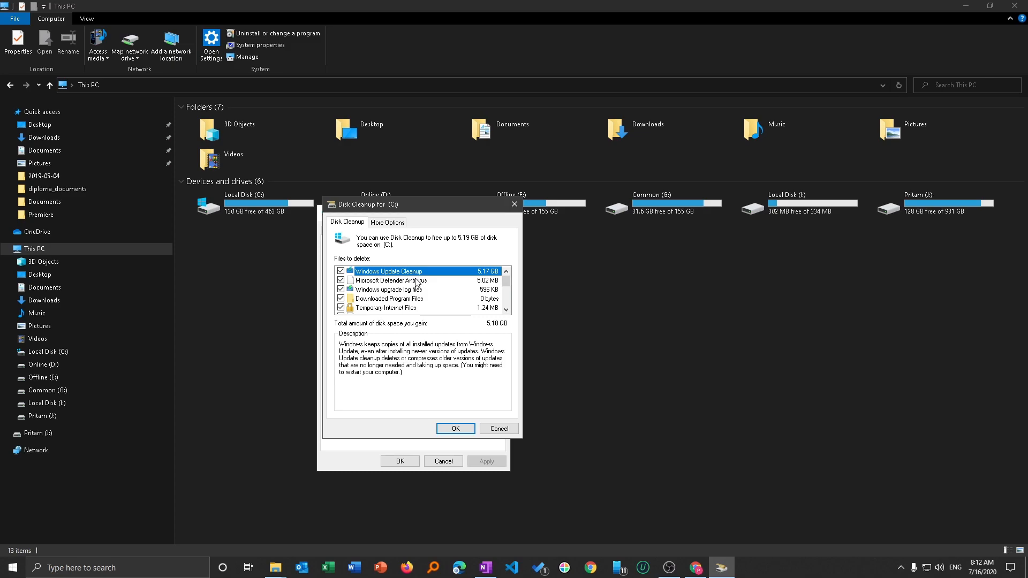
scroll(446, 310, down, 1)
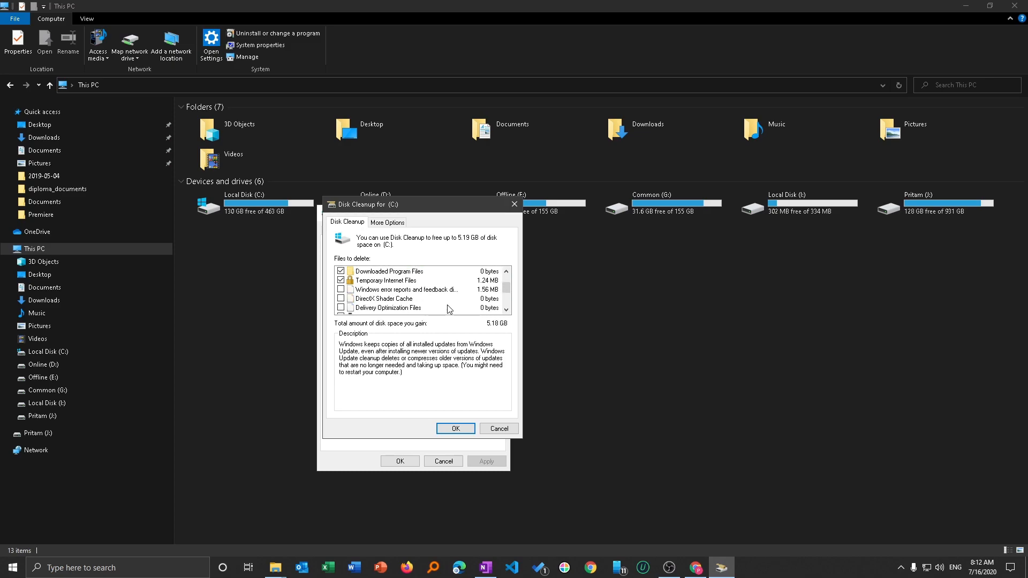
scroll(449, 309, down, 2)
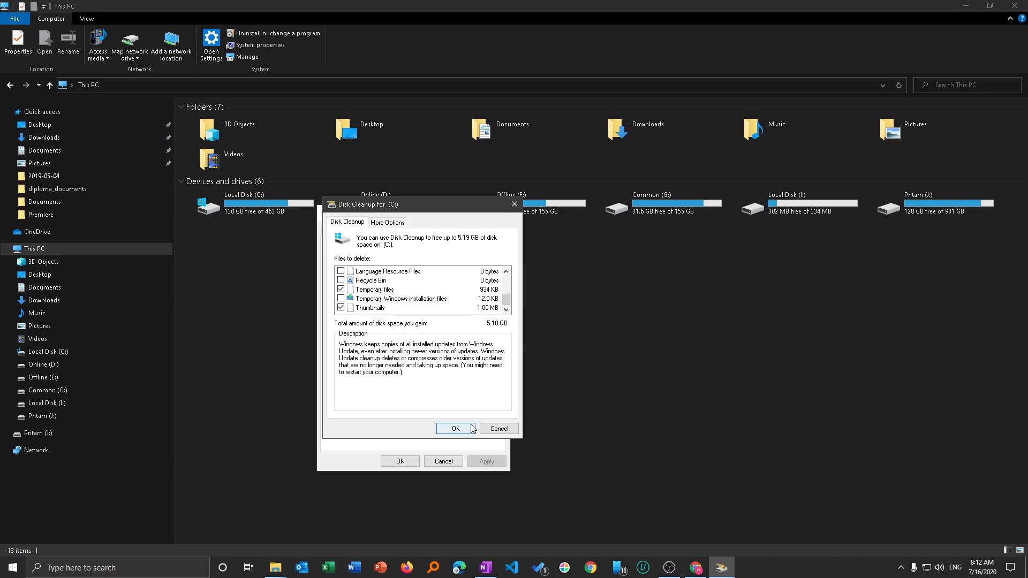
scroll(459, 311, up, 5)
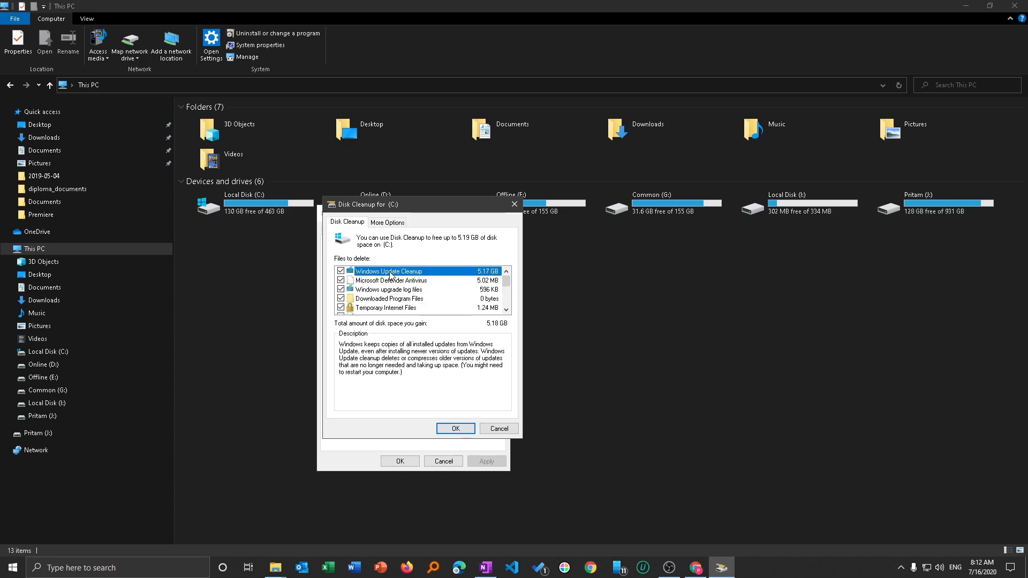
click(450, 429)
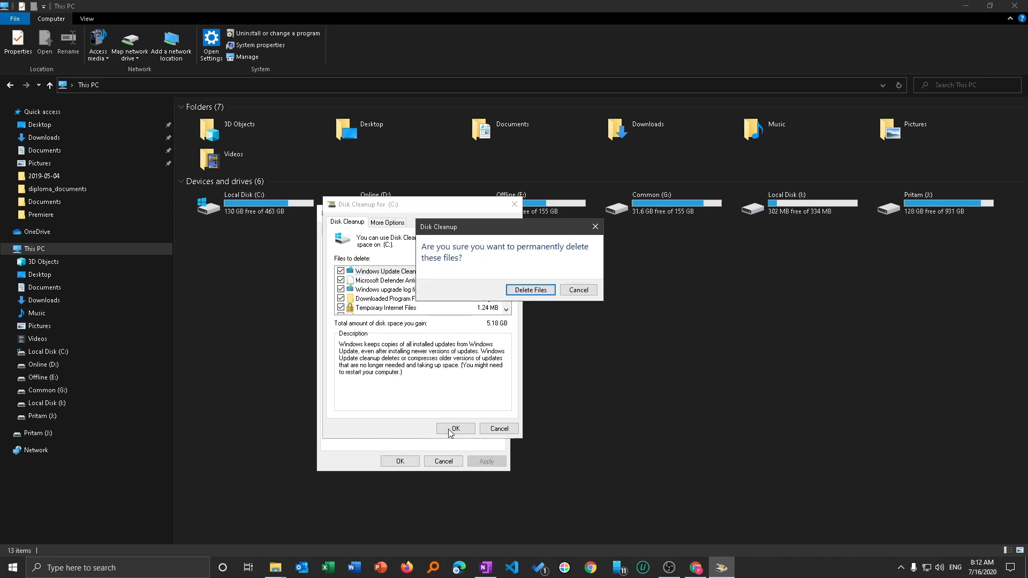
click(523, 291)
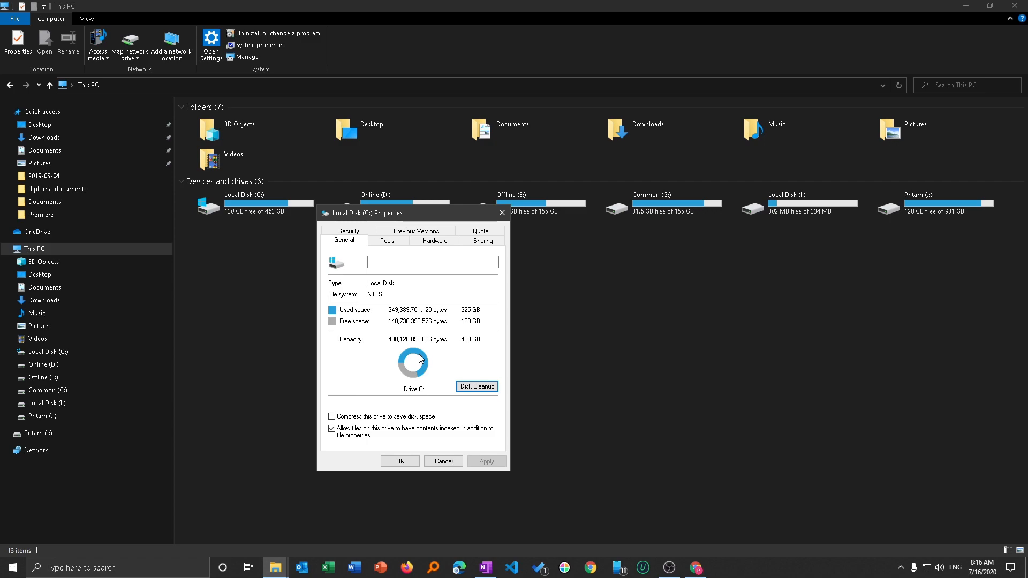
Step: Close the C: properties and refresh This PC to show 138 GB free
click(406, 461)
right_click(323, 320)
click(348, 361)
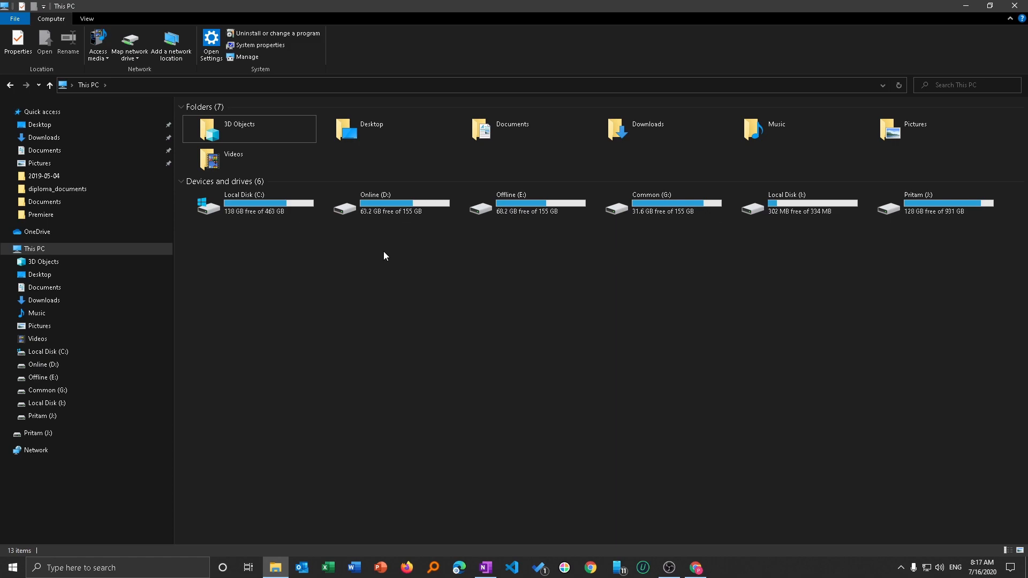
Step: Select the Online (D:) drive tile in This PC
click(391, 209)
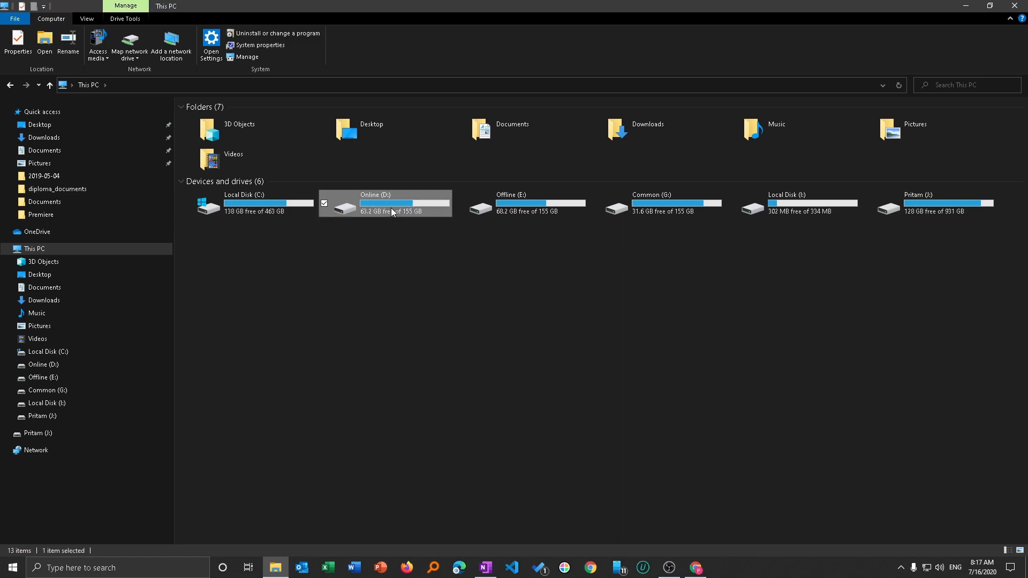
click(300, 240)
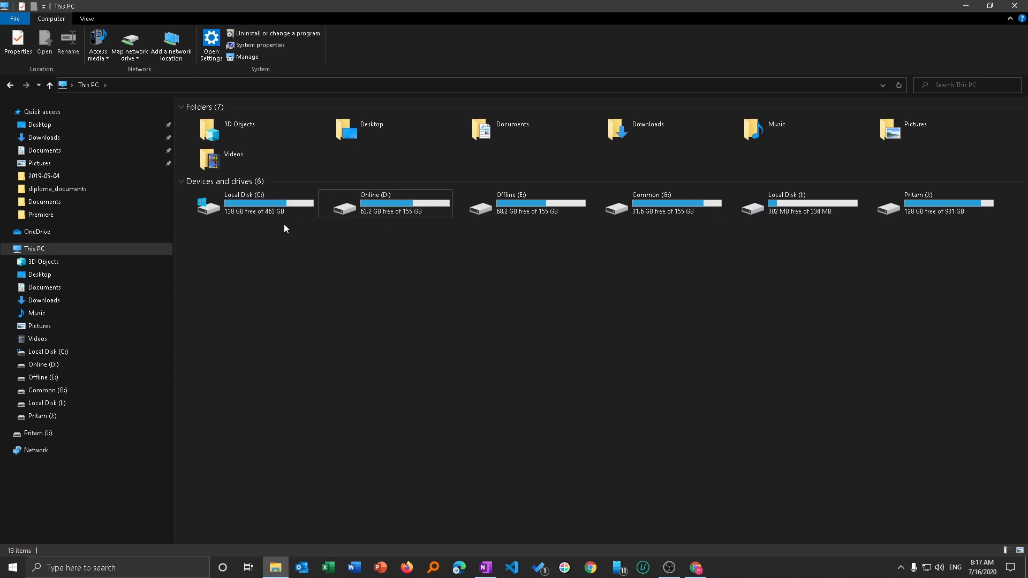
click(261, 199)
click(397, 209)
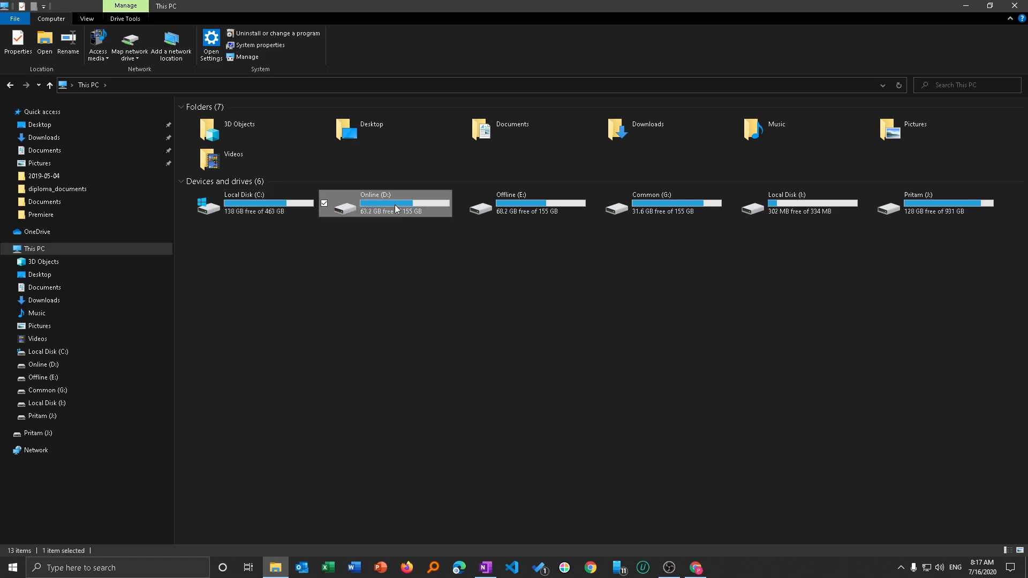
Step: Open Optimize Drives from the Tools tab of Online (D:) properties
right_click(395, 208)
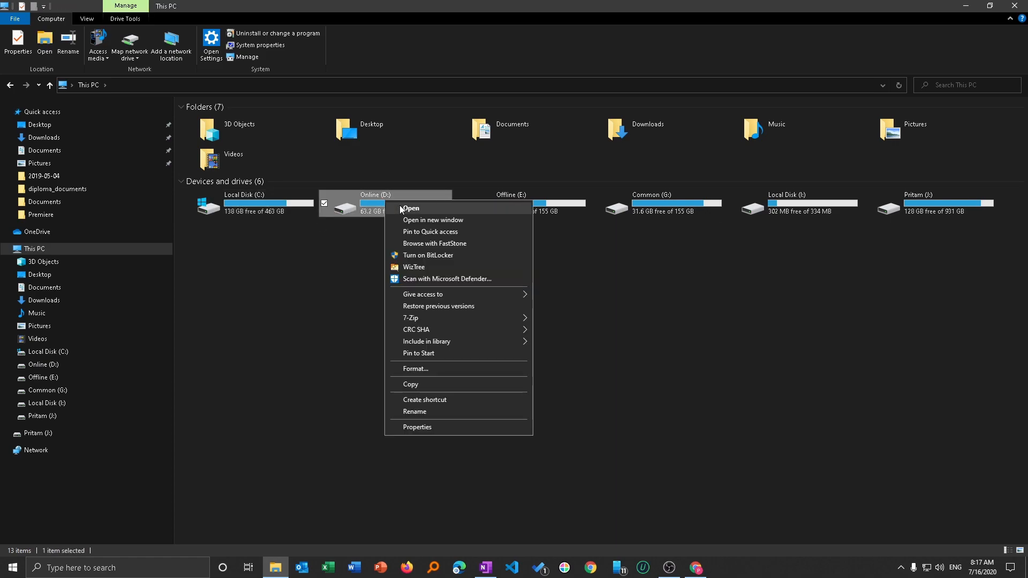
click(430, 429)
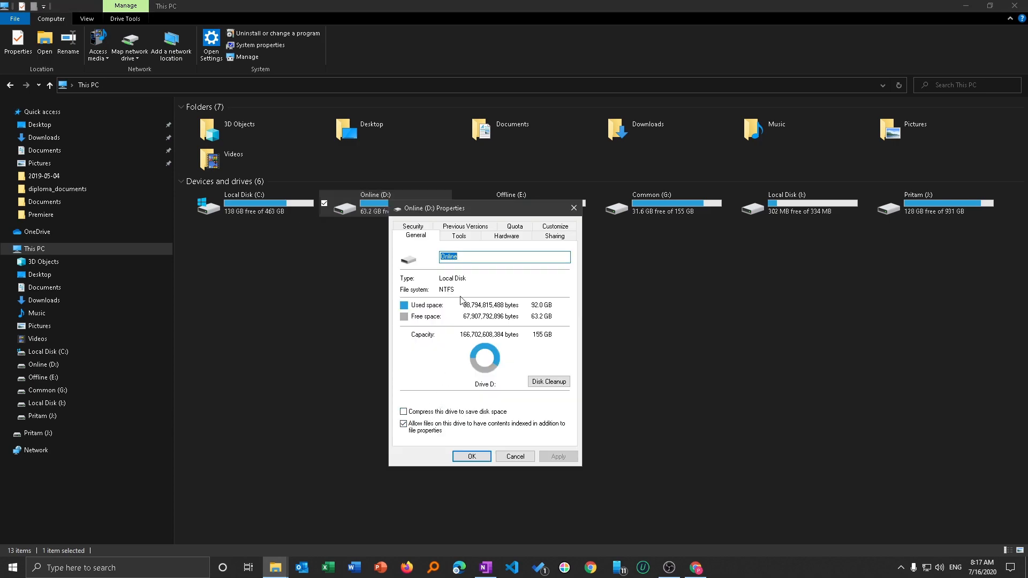
click(456, 238)
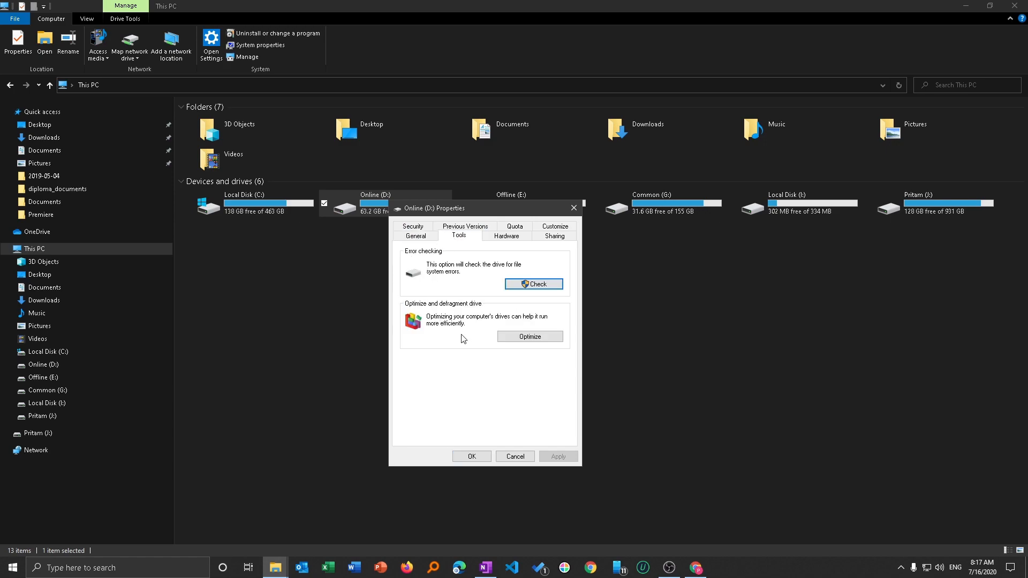
click(519, 337)
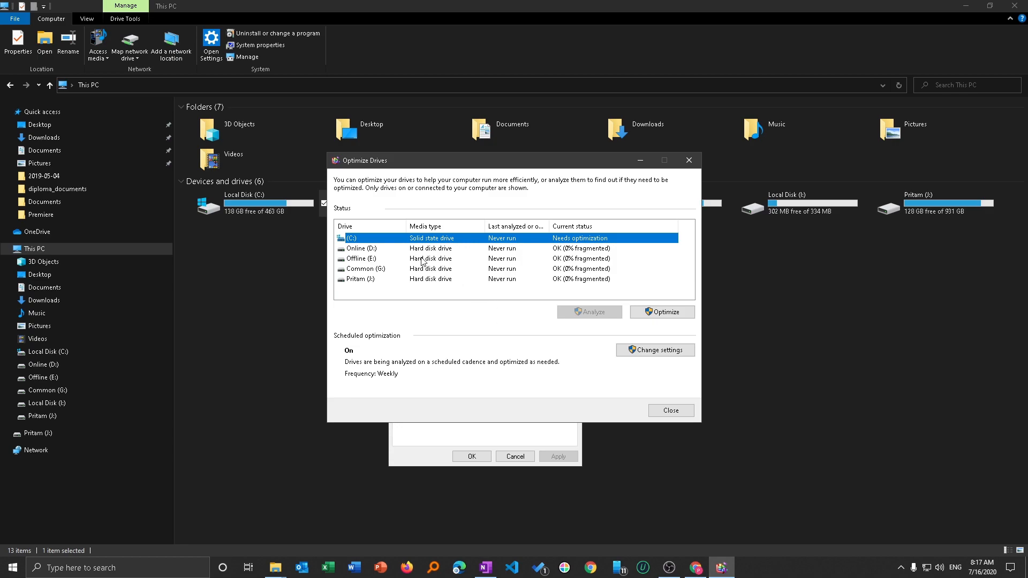
Step: Analyze Online (D:), optimize the C: solid state drive, then close the properties
click(375, 252)
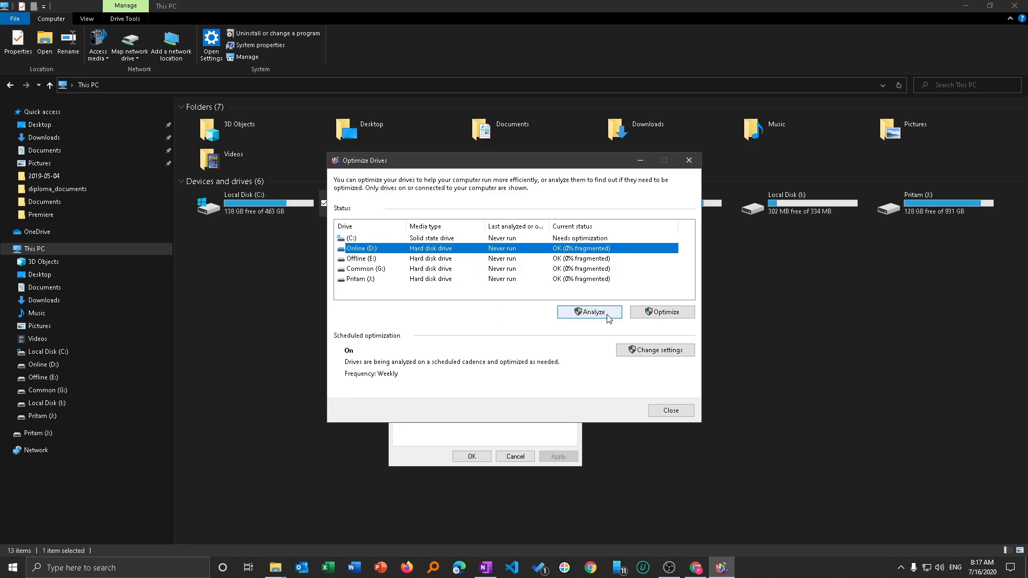
click(646, 316)
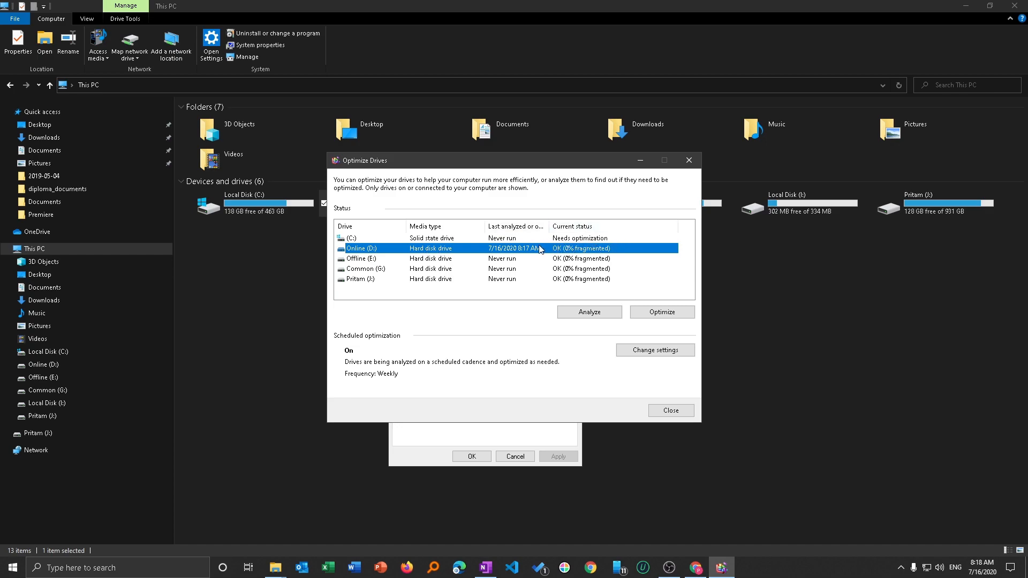
click(441, 238)
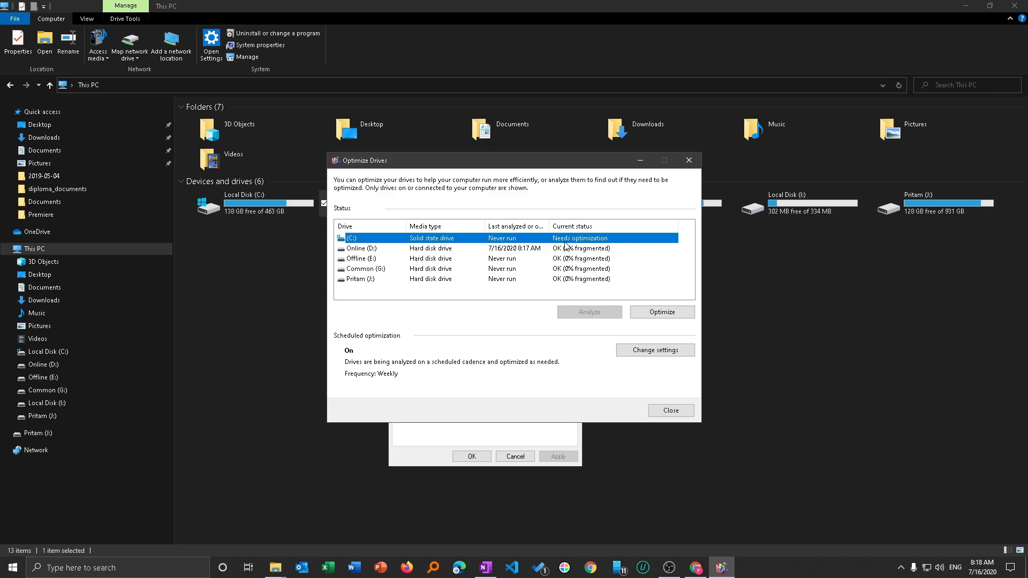
click(659, 318)
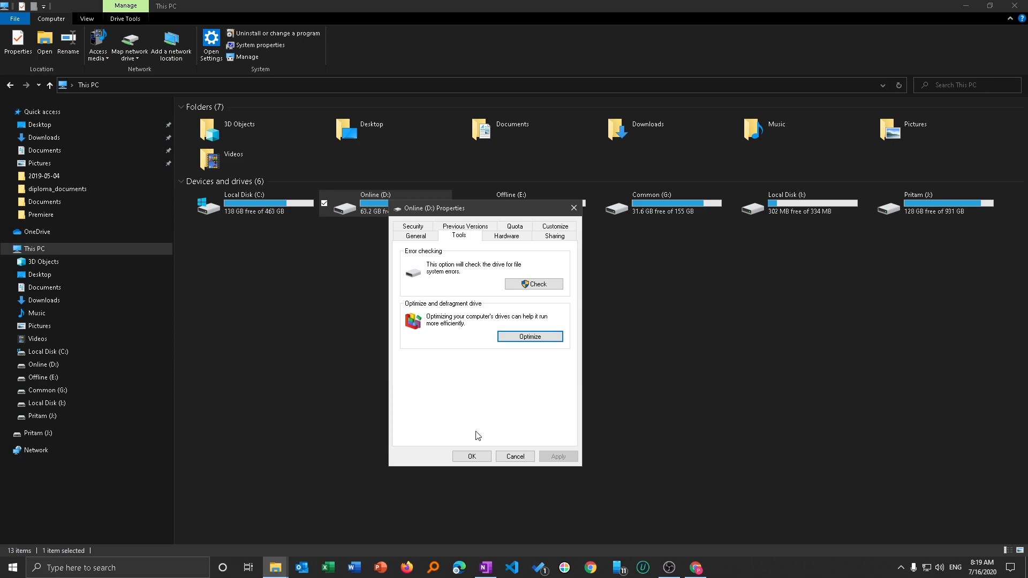
click(474, 456)
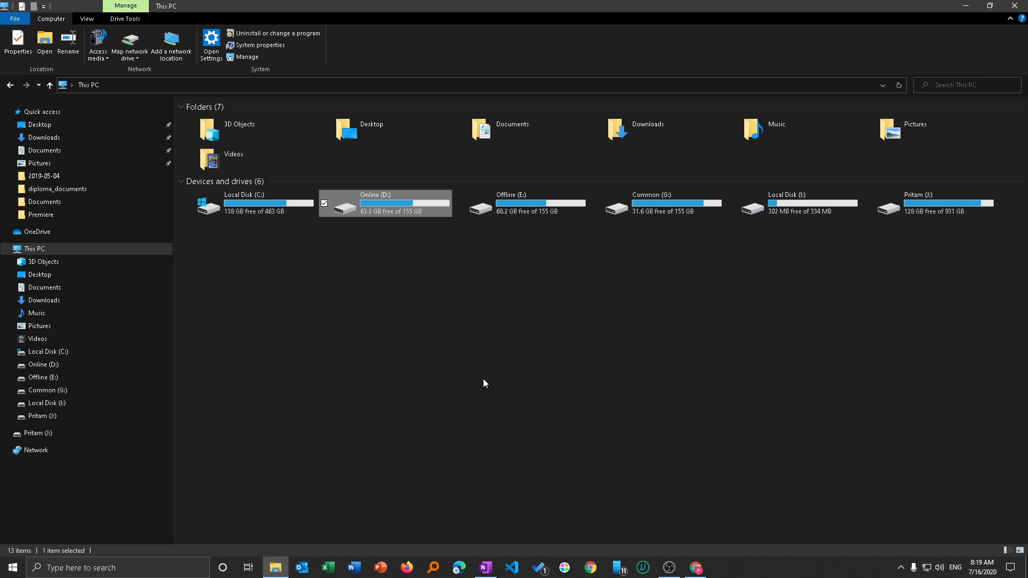
Step: Search 'sto' in Start and uninstall the Money app from the results
click(117, 567)
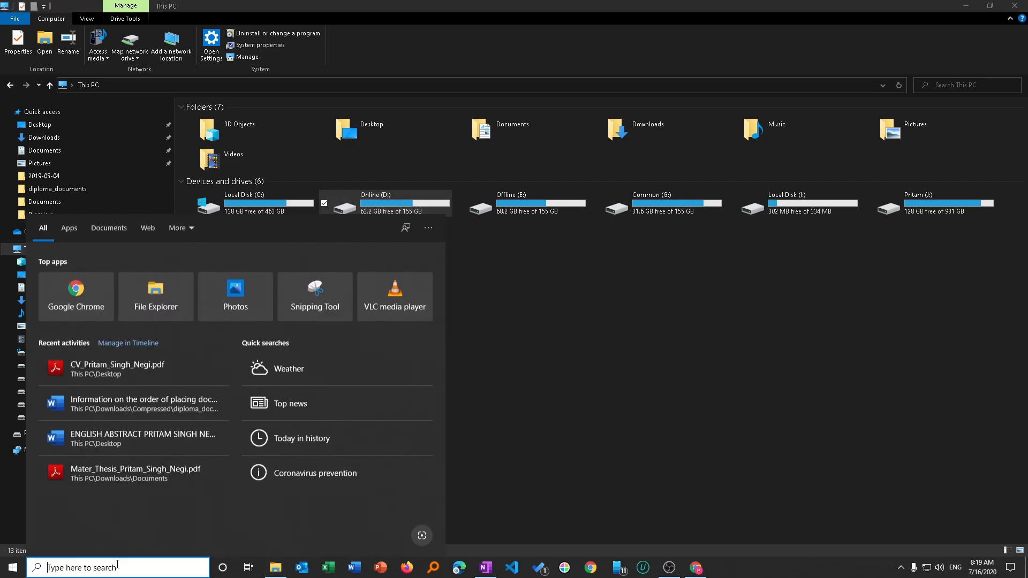
text(st)
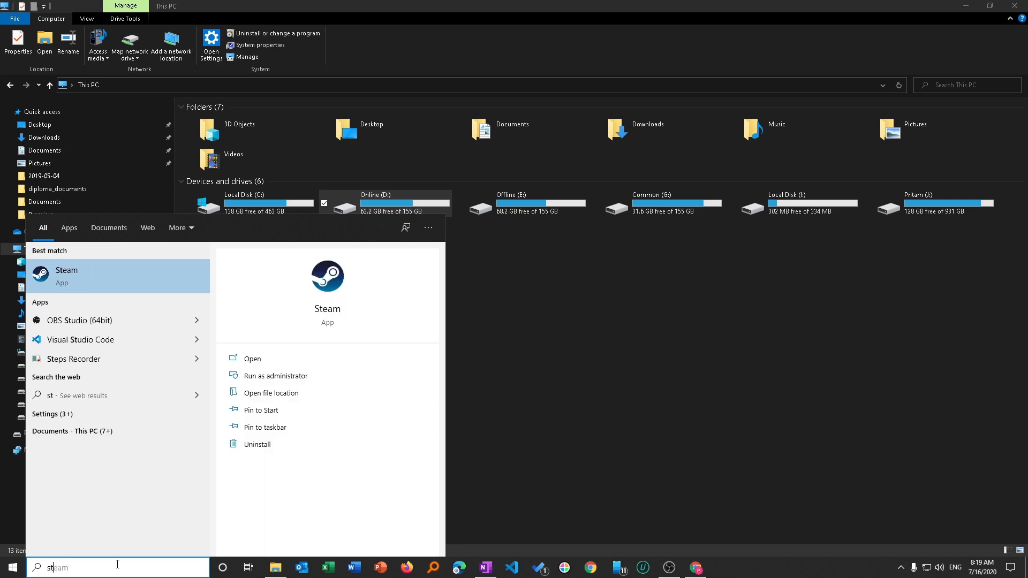
text(o)
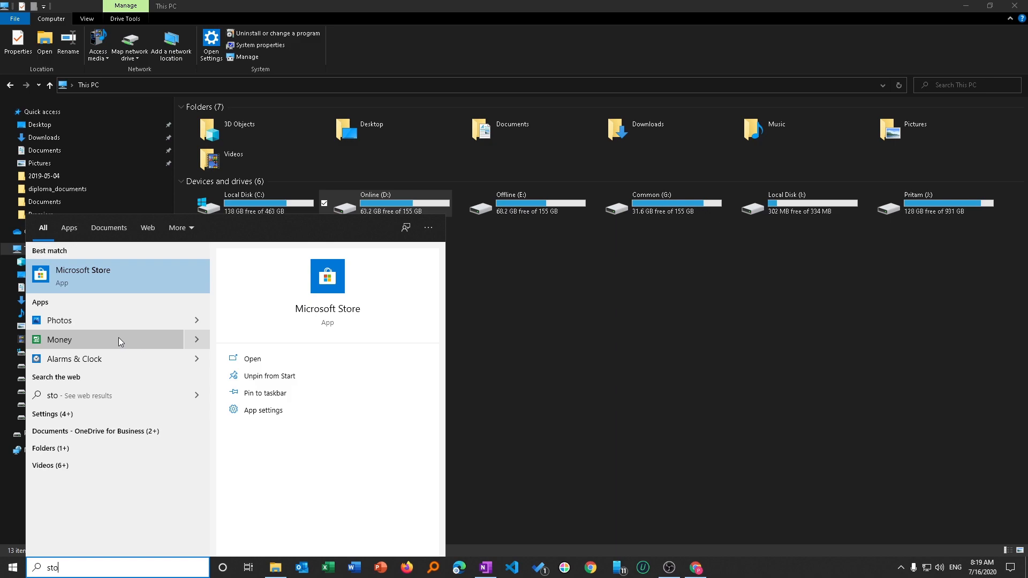
click(204, 343)
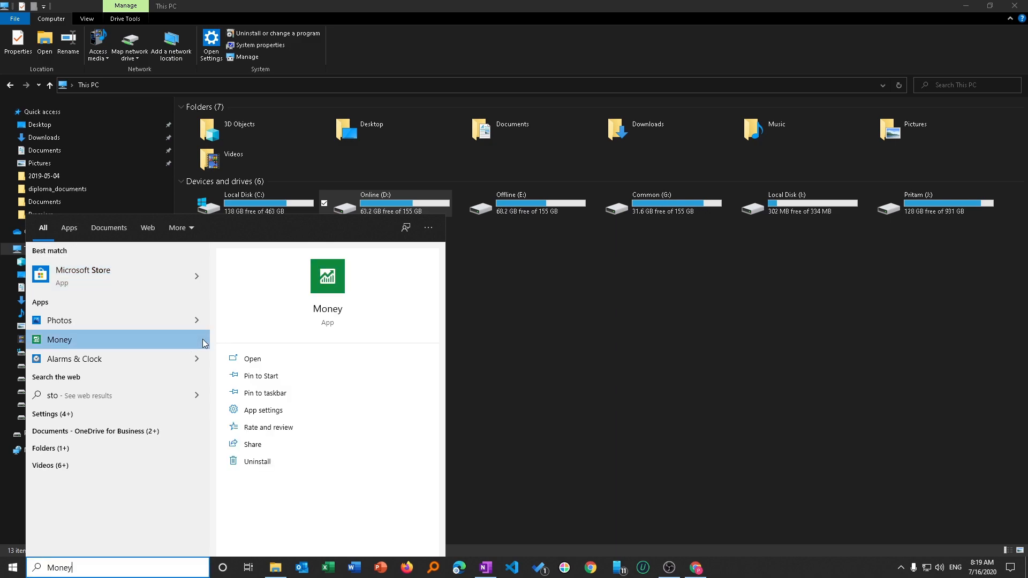
click(278, 464)
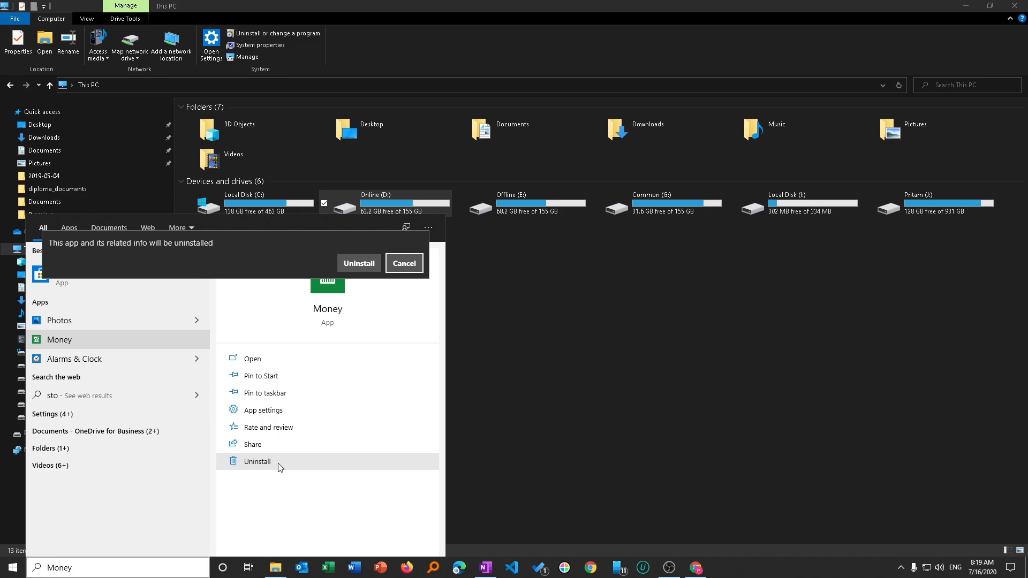
click(353, 264)
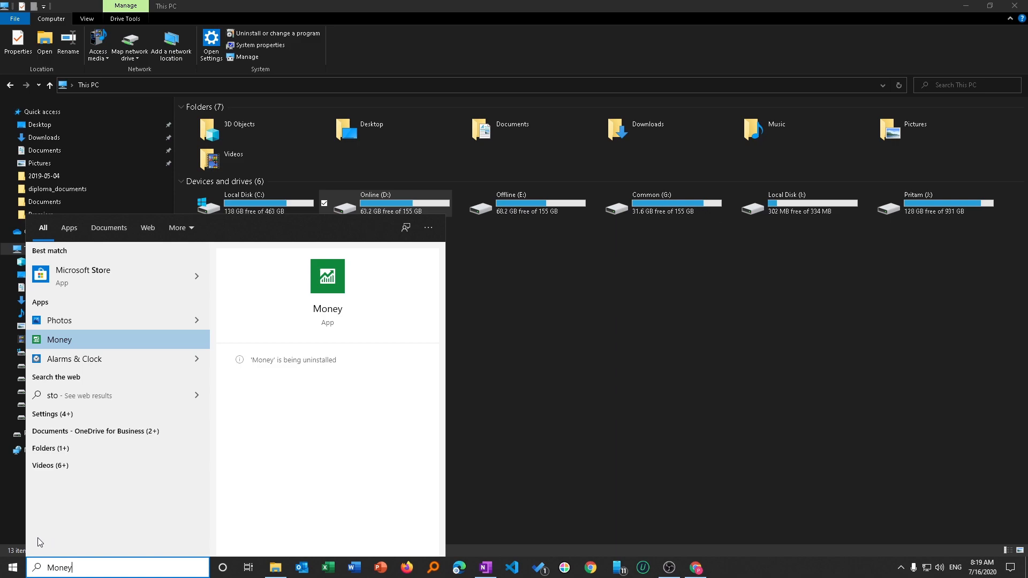
click(13, 567)
scroll(156, 426, down, 3)
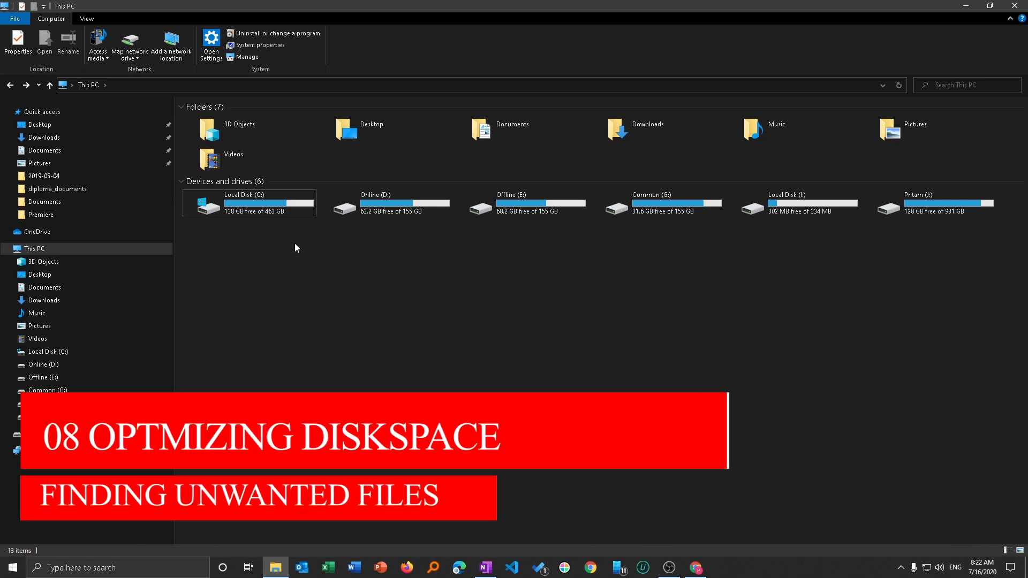
Step: Select the Local Disk (C:) tile and bring up its context menu
click(269, 216)
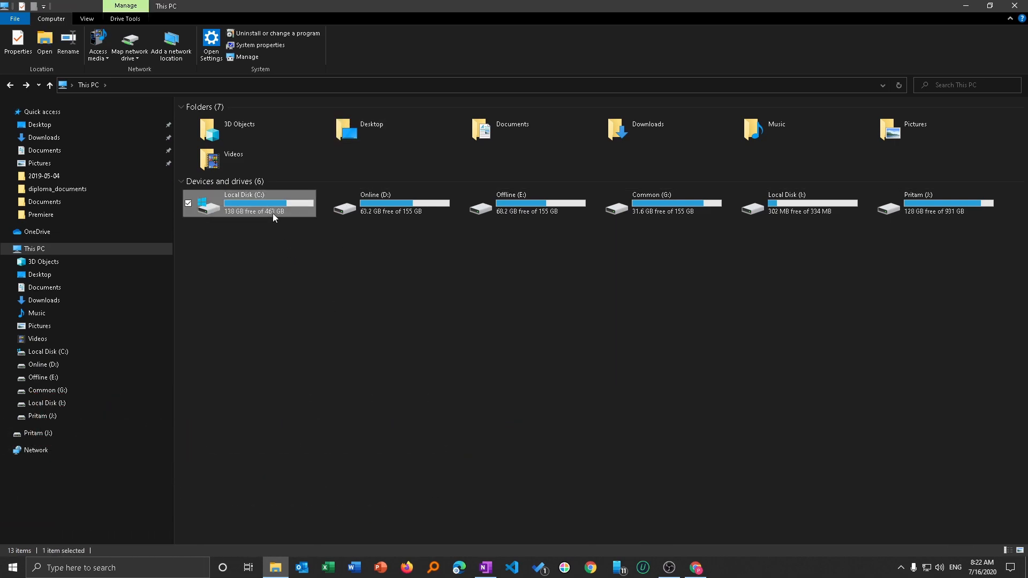
click(238, 247)
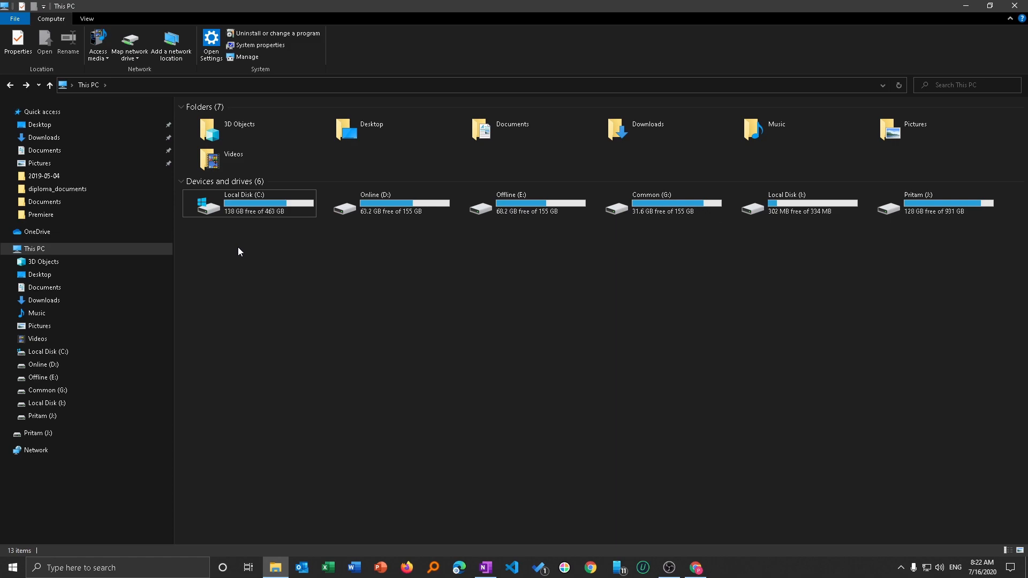
click(259, 210)
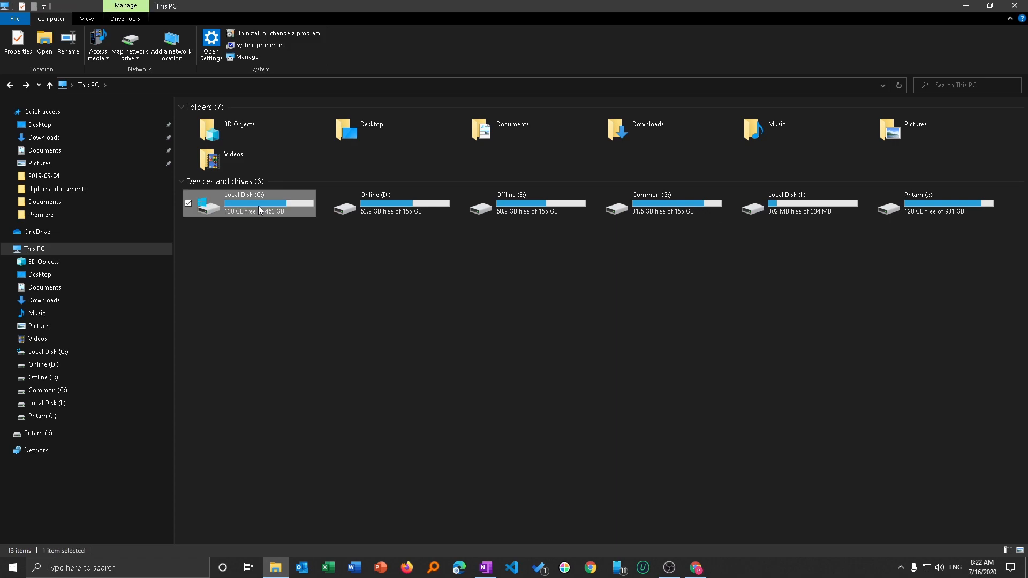
right_click(258, 207)
Step: Launch WizTree from the drive's context menu and run a quick scan
click(303, 274)
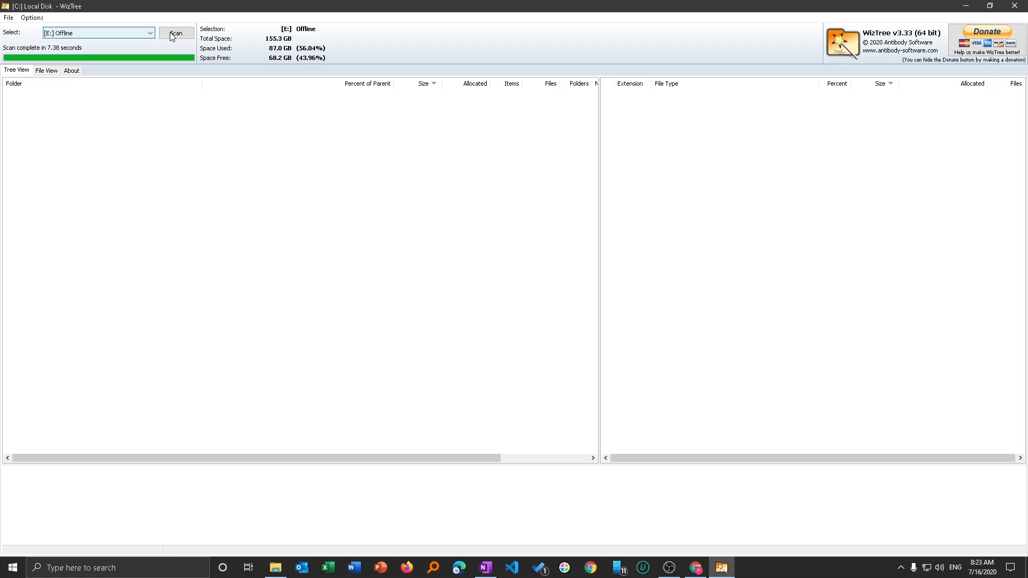
click(171, 34)
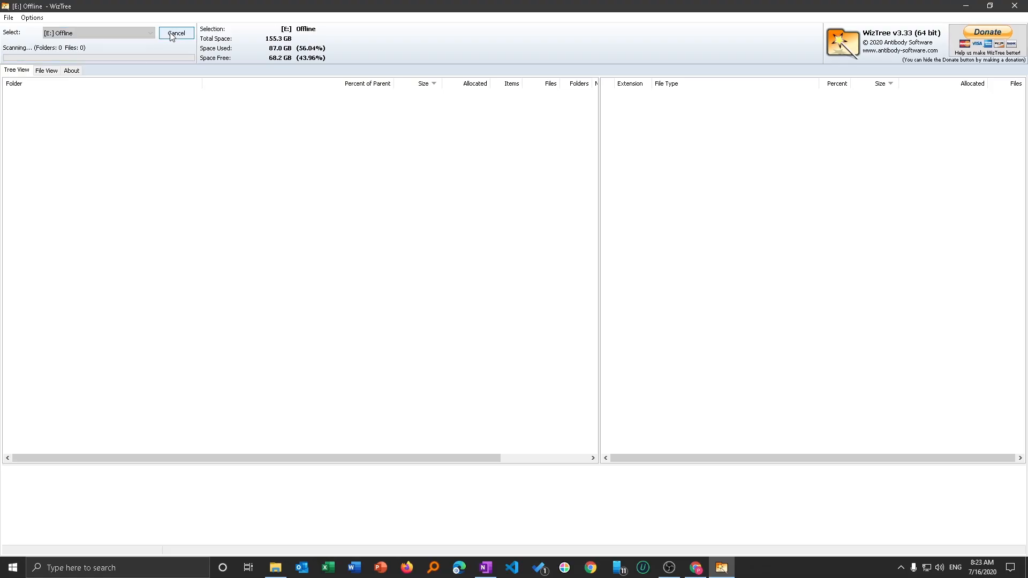
click(171, 35)
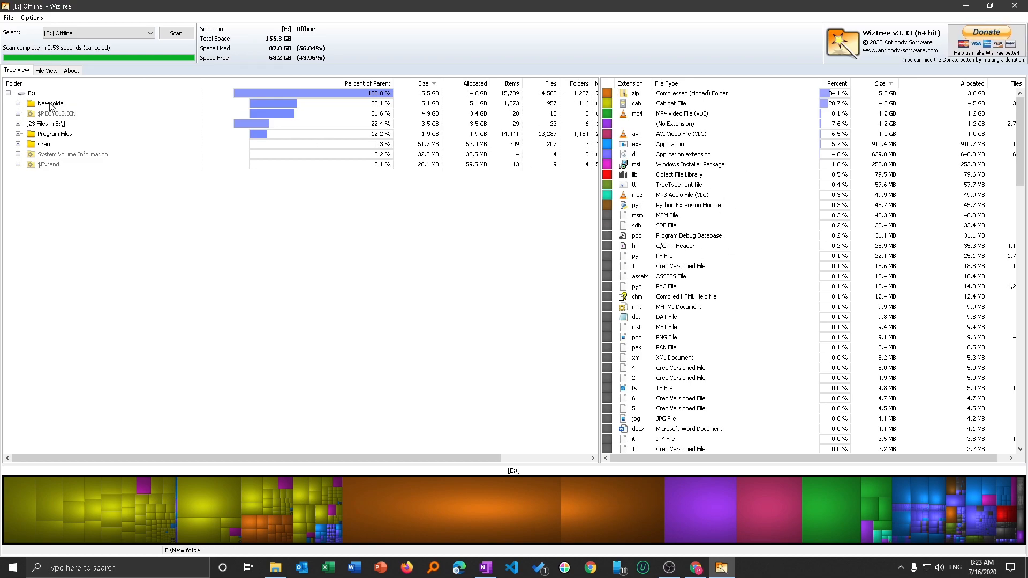
Step: Inspect New folder (5.1 GB) and the file-type list, then close WizTree
click(17, 103)
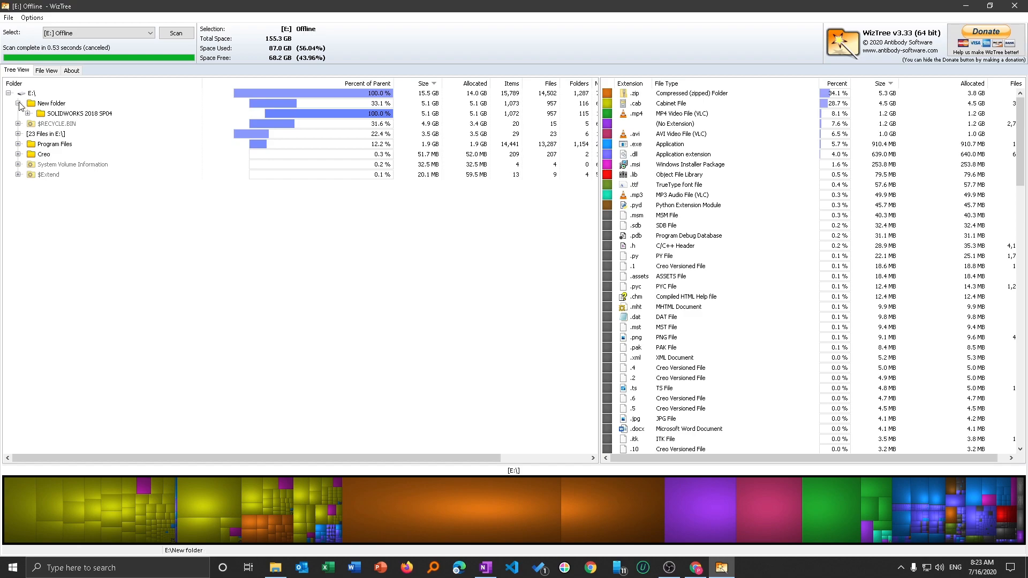
click(18, 102)
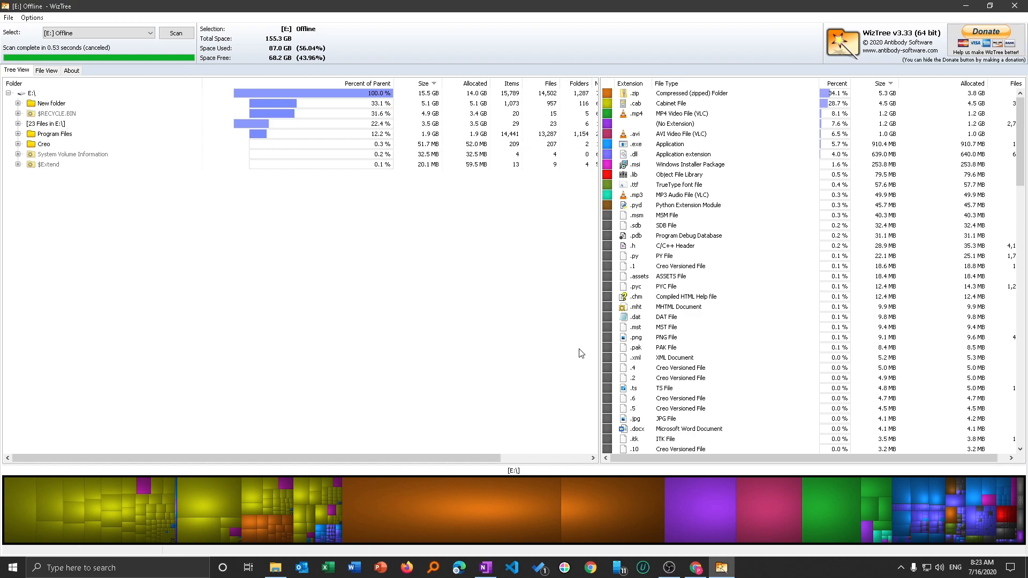
scroll(578, 351, right, 5)
scroll(661, 364, down, 20)
scroll(684, 359, down, 7)
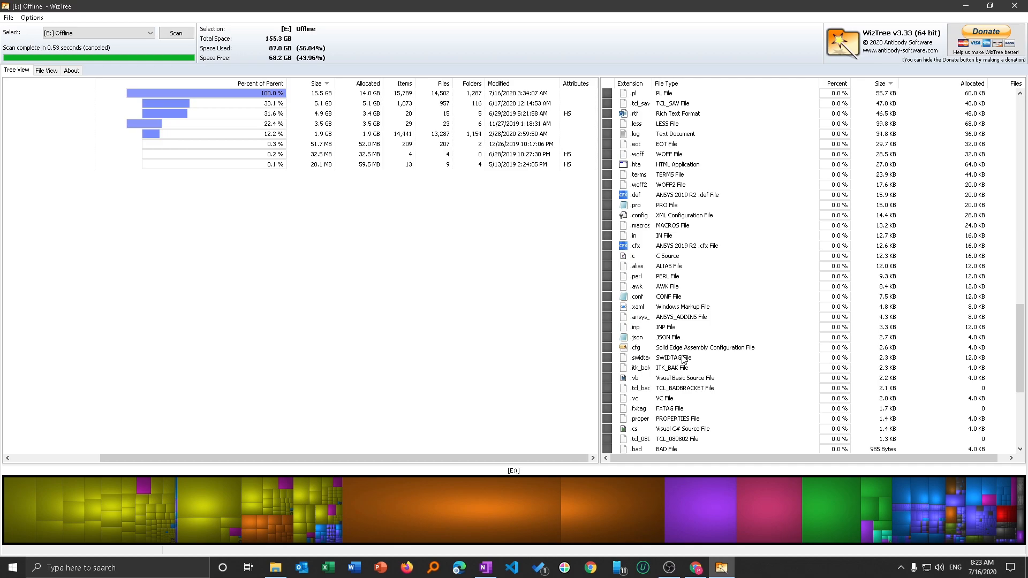
key(alt+F4)
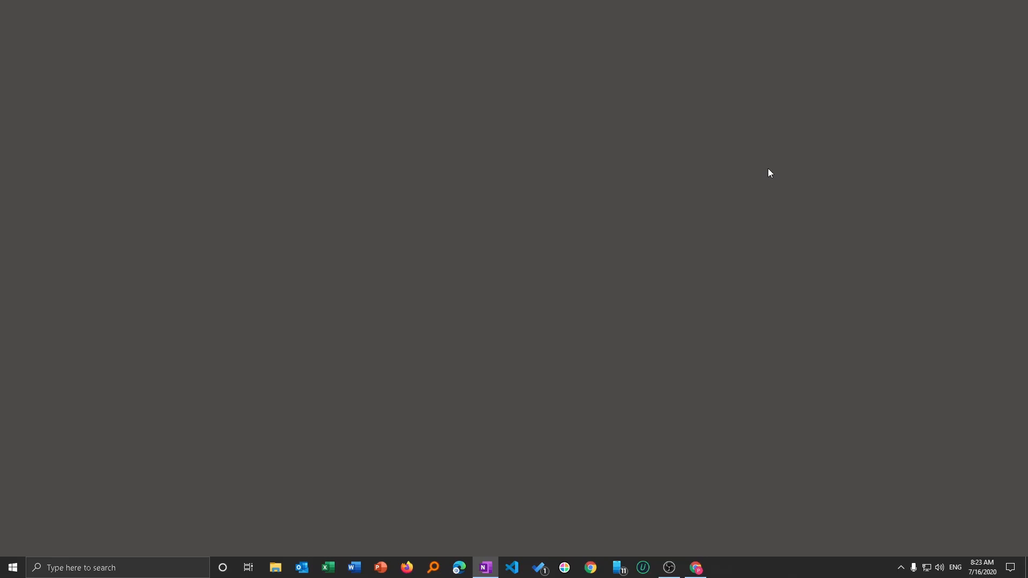